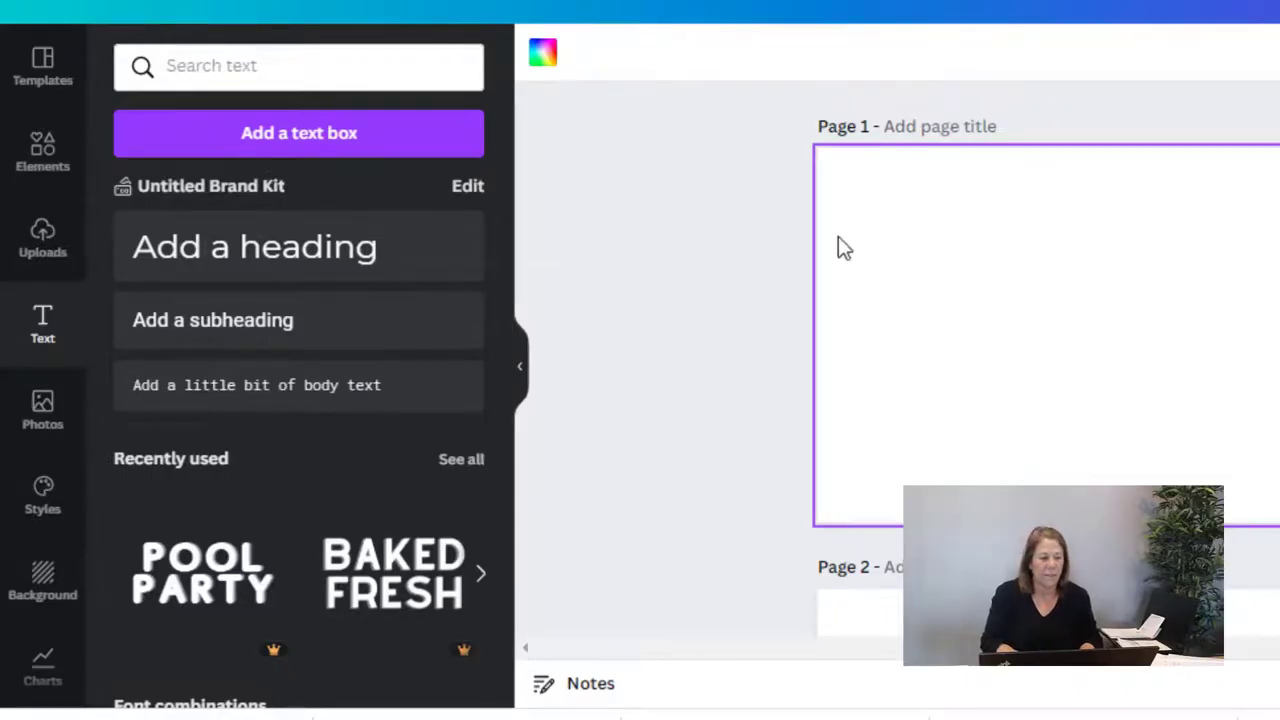
Step: Show Canva's 'person running' photo results and scroll through the running images
click(43, 160)
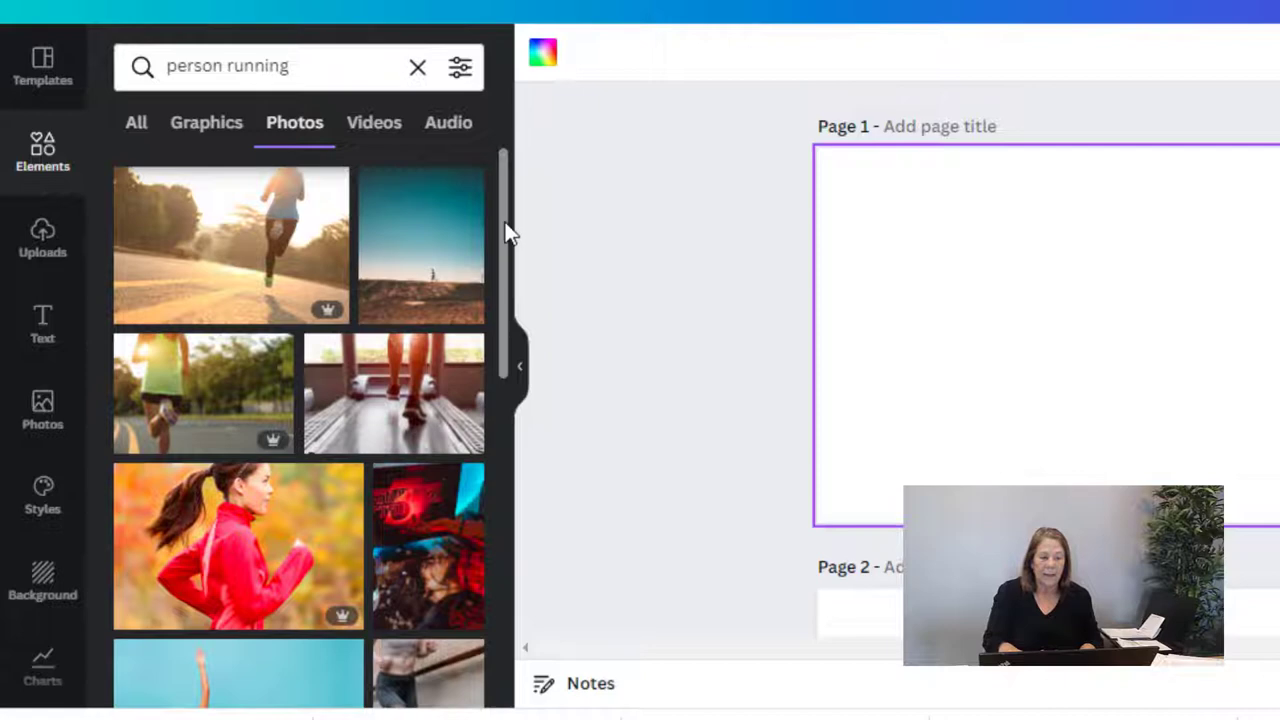
drag(507, 232, 506, 294)
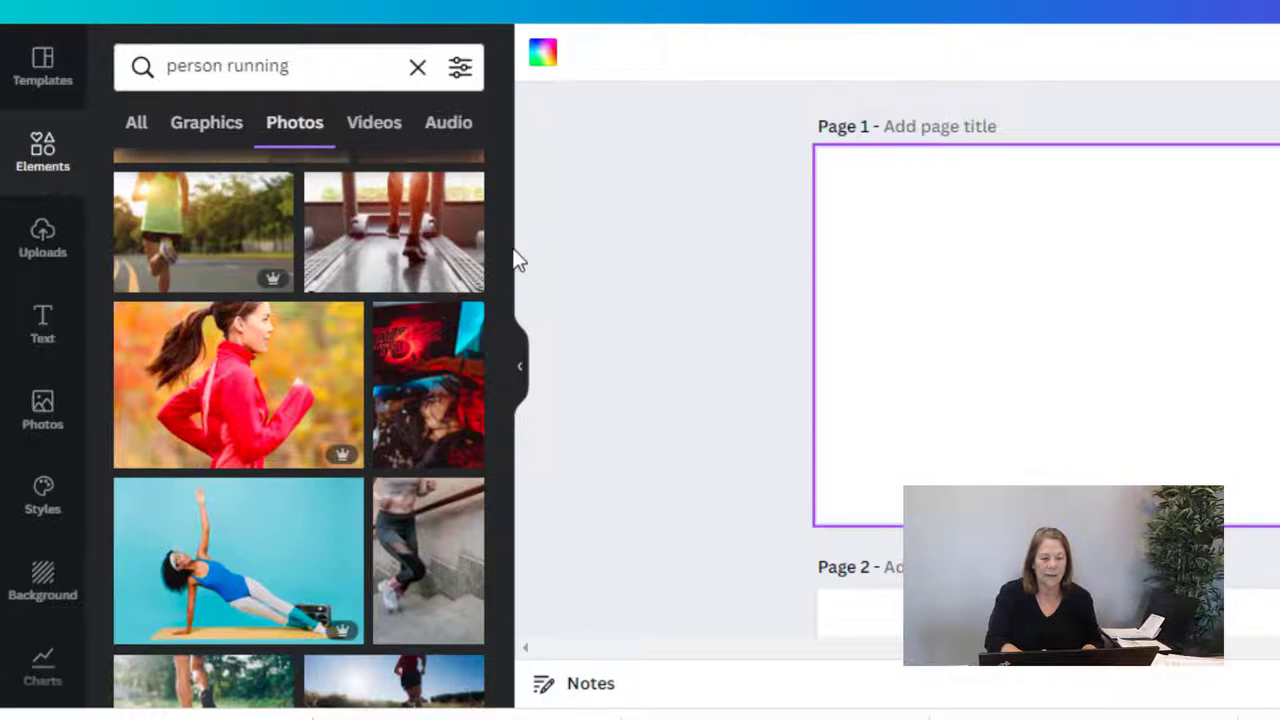
drag(503, 239, 499, 461)
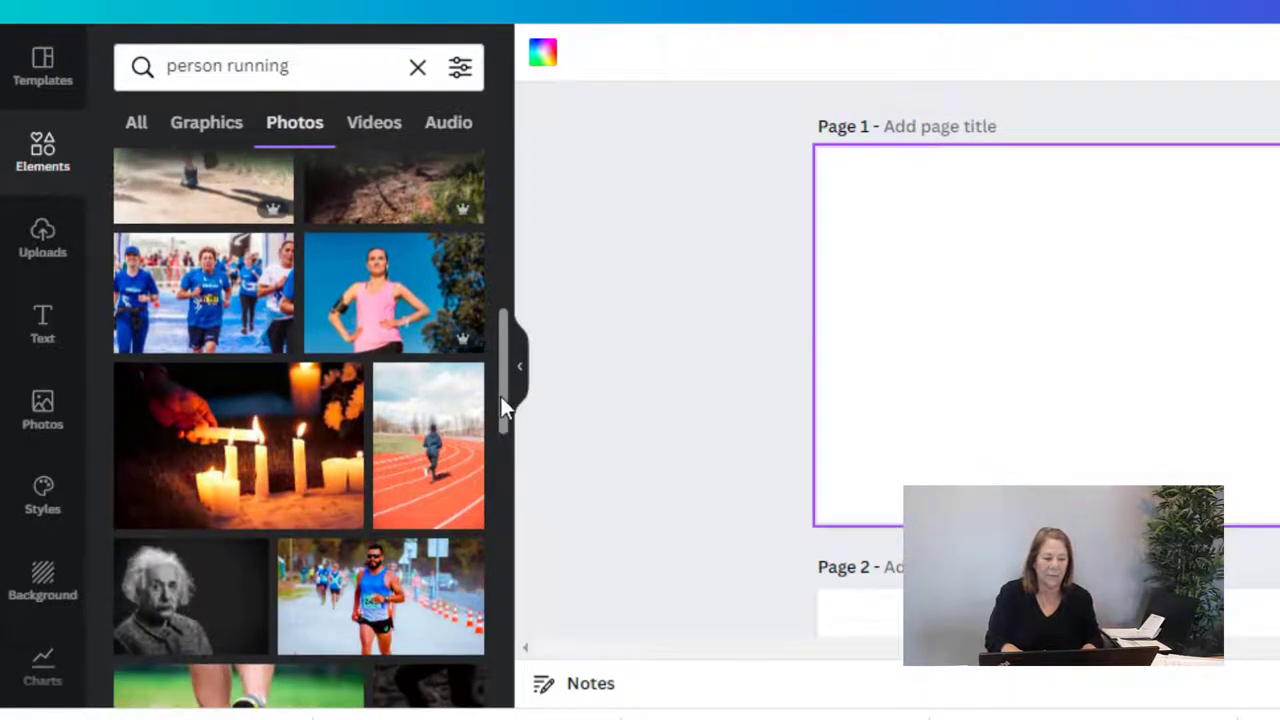
drag(501, 396, 500, 144)
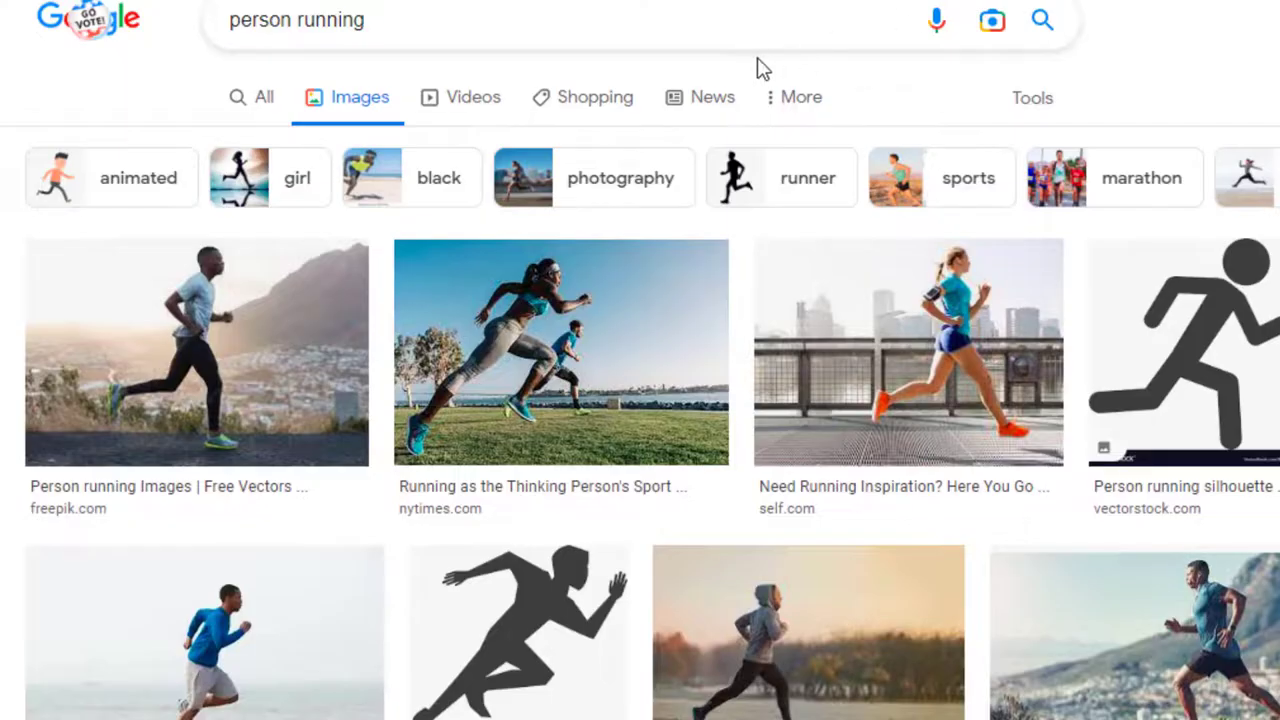
Step: Scroll the 'person running' image results, then reveal the Tools filters and the Usage Rights choices
scroll(640, 400, down, 3)
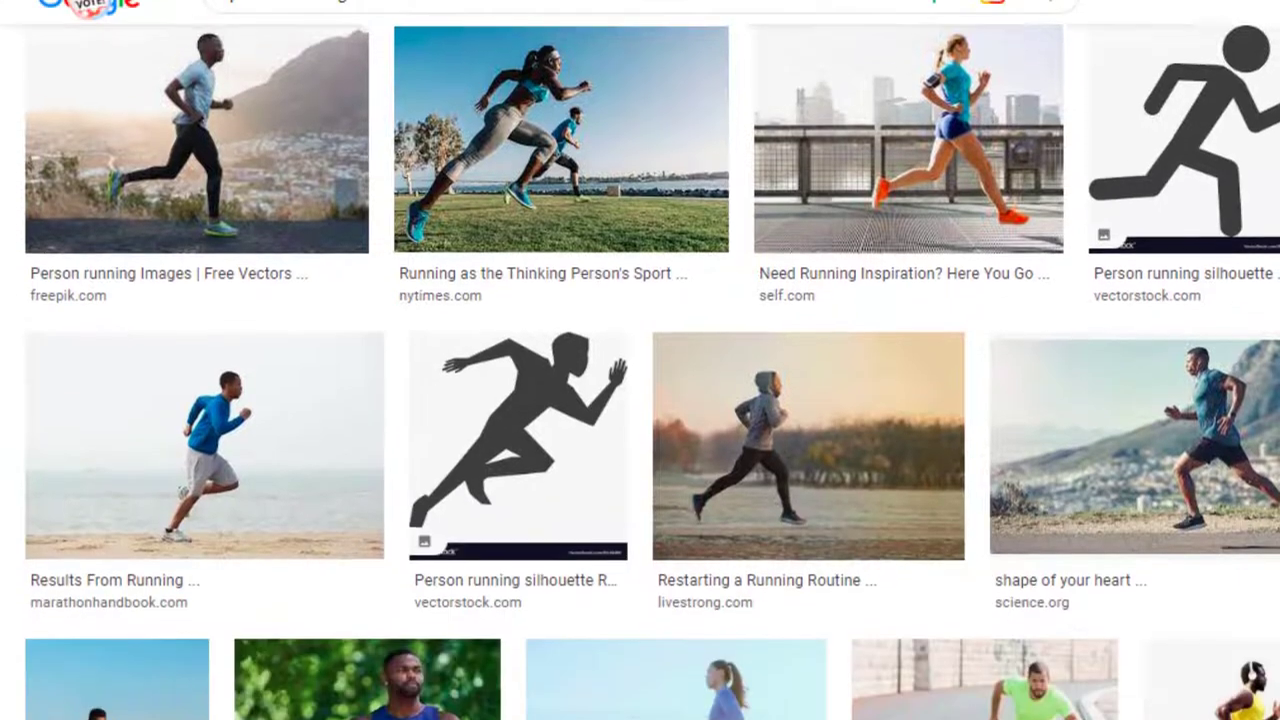
scroll(640, 400, down, 2)
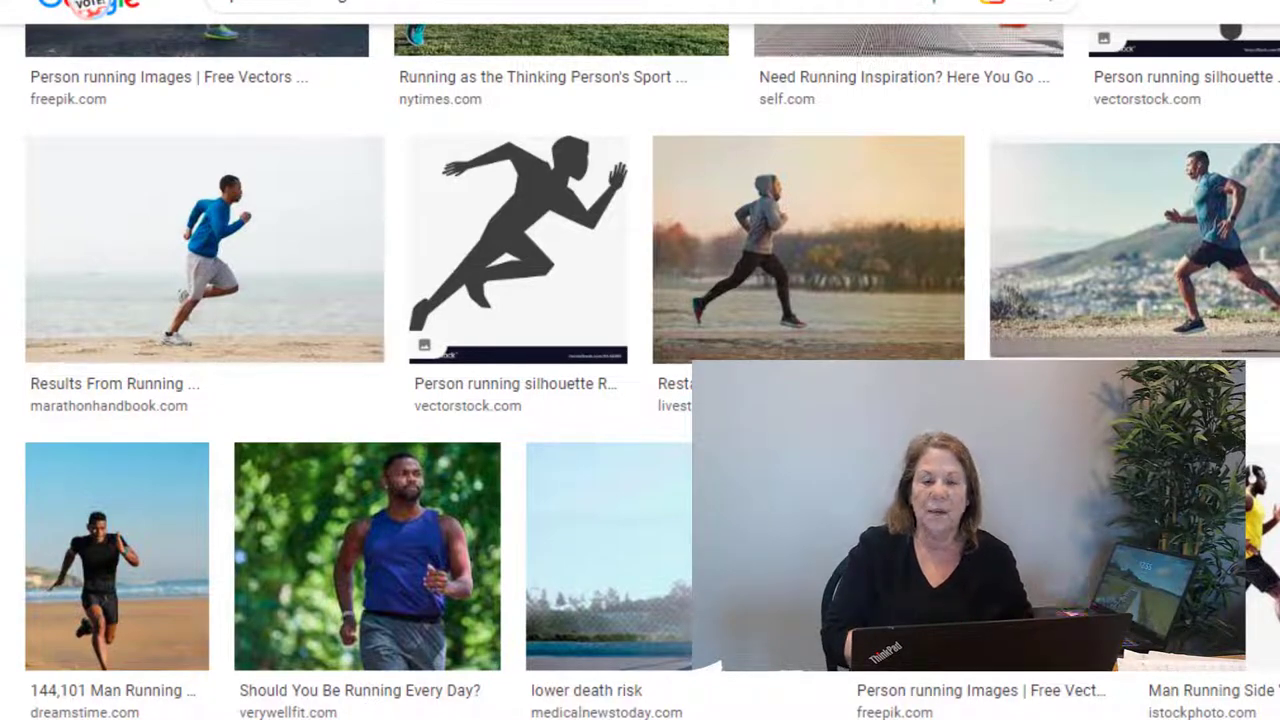
scroll(640, 400, up, 4)
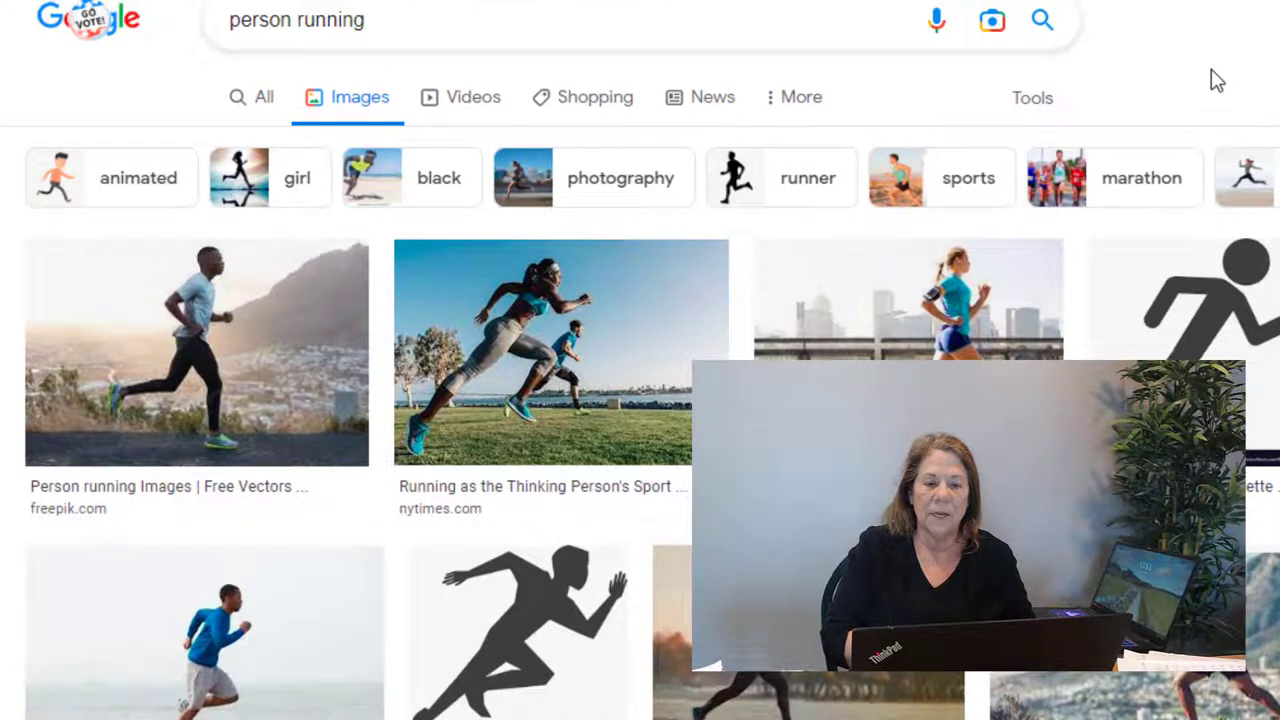
click(1031, 102)
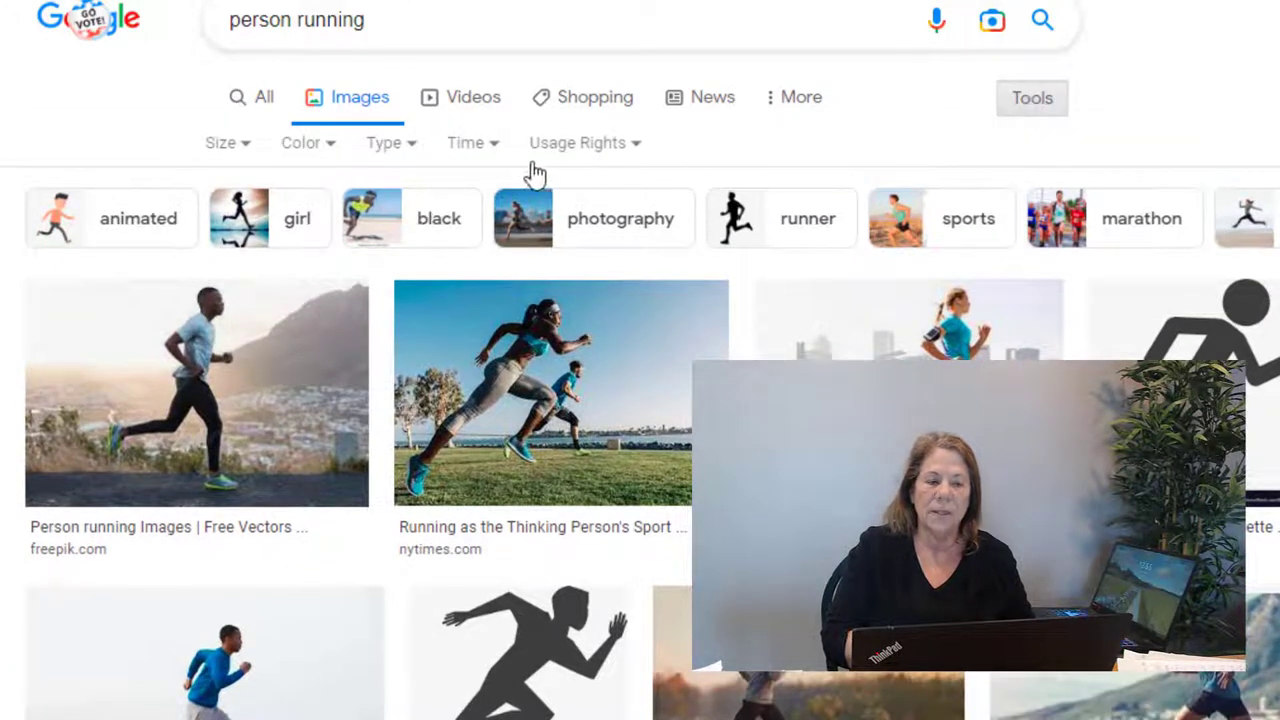
click(630, 150)
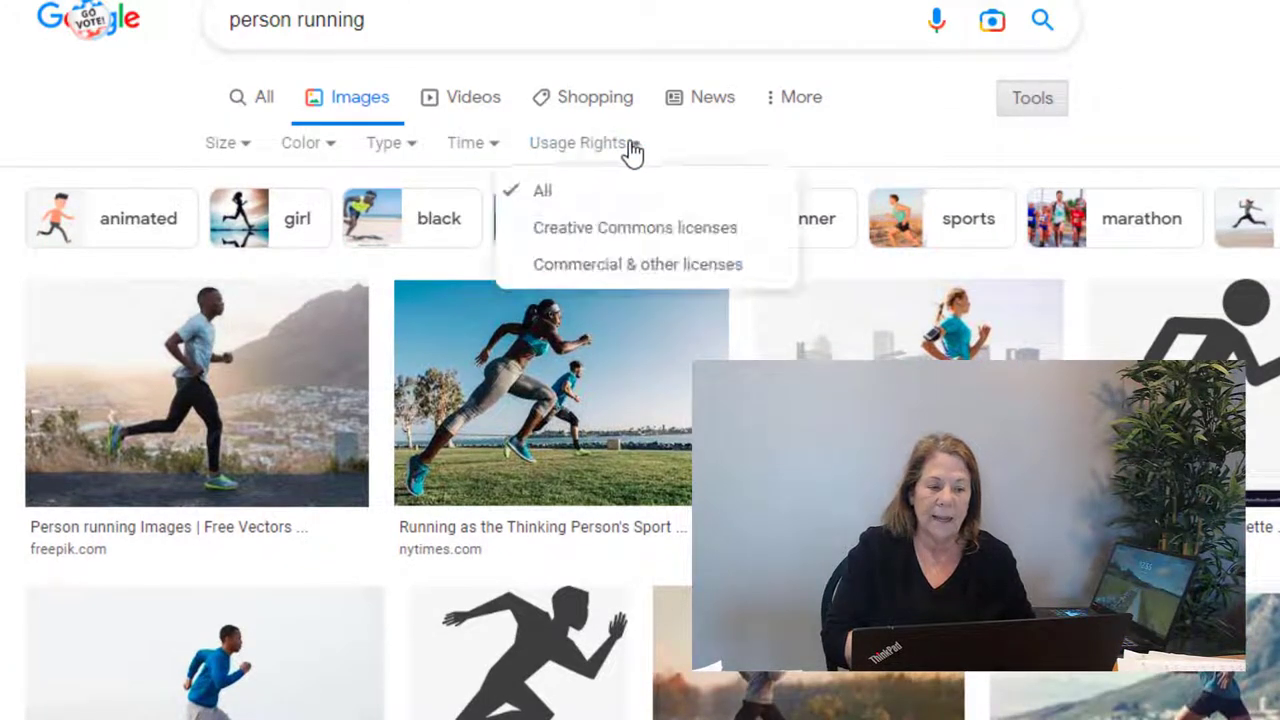
Step: Filter the results to Creative Commons licenses and browse them for a beach runner
click(645, 230)
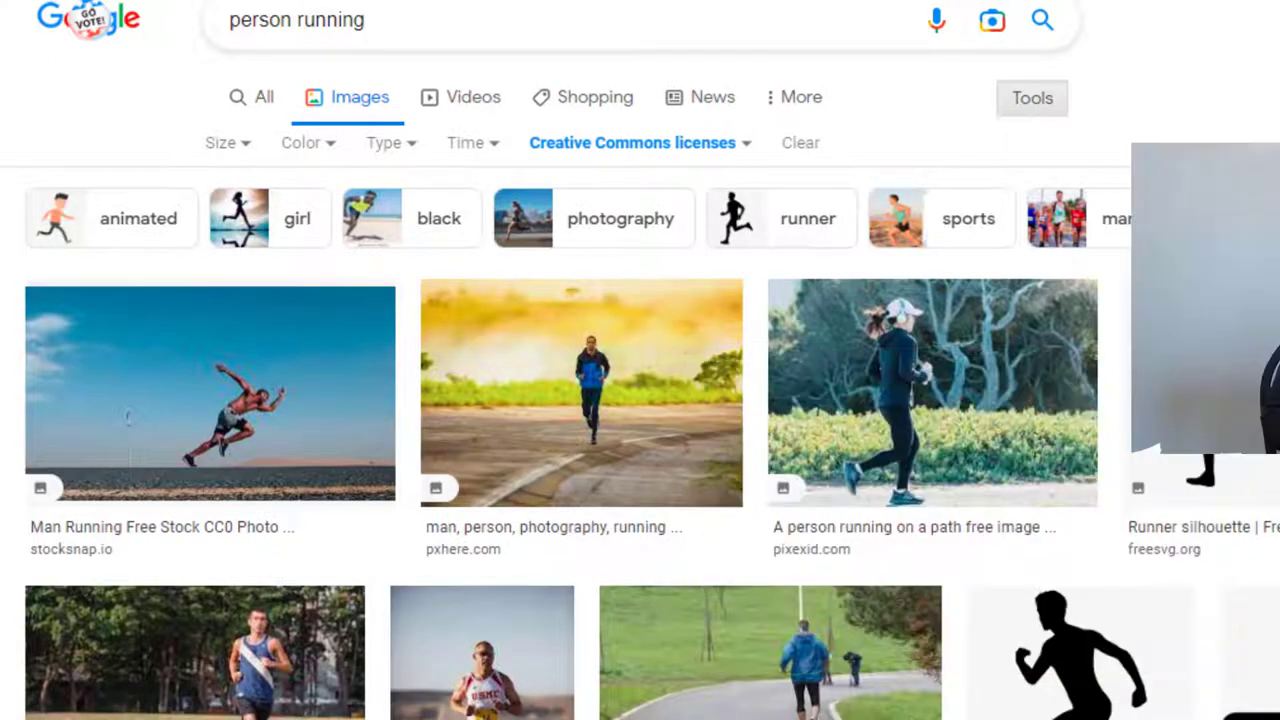
scroll(1032, 98, down, 4)
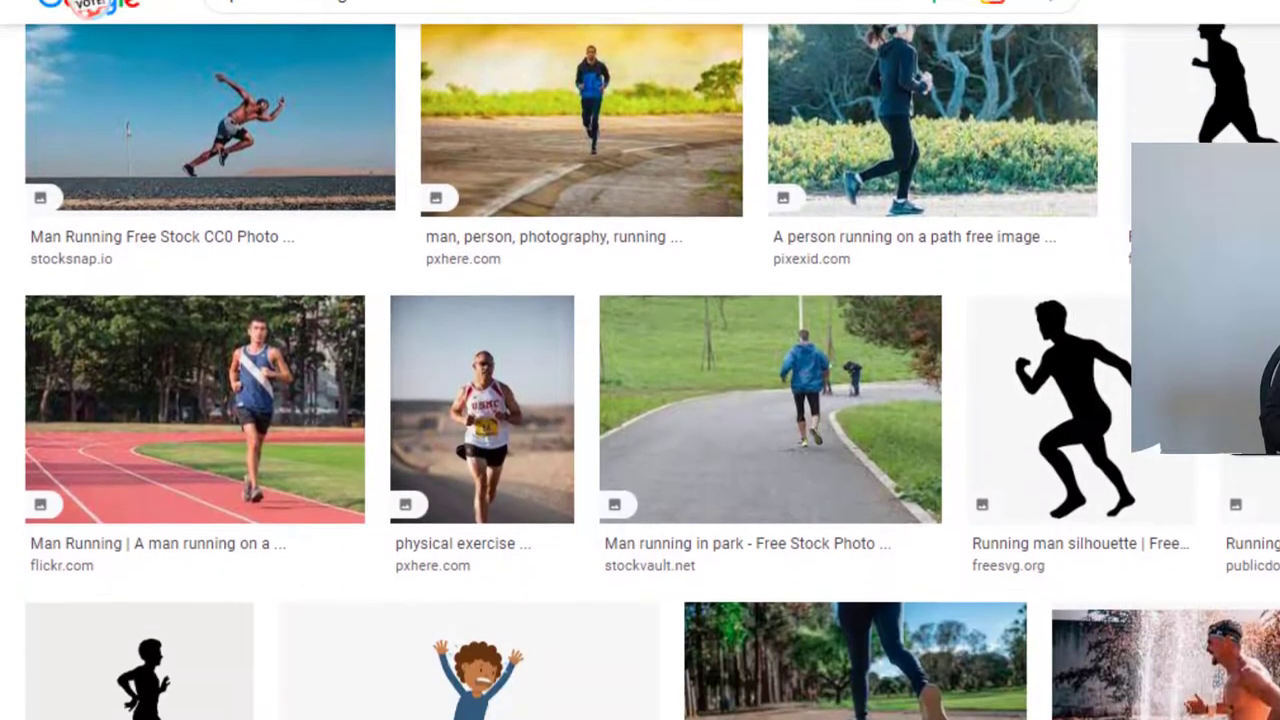
scroll(640, 370, down, 5)
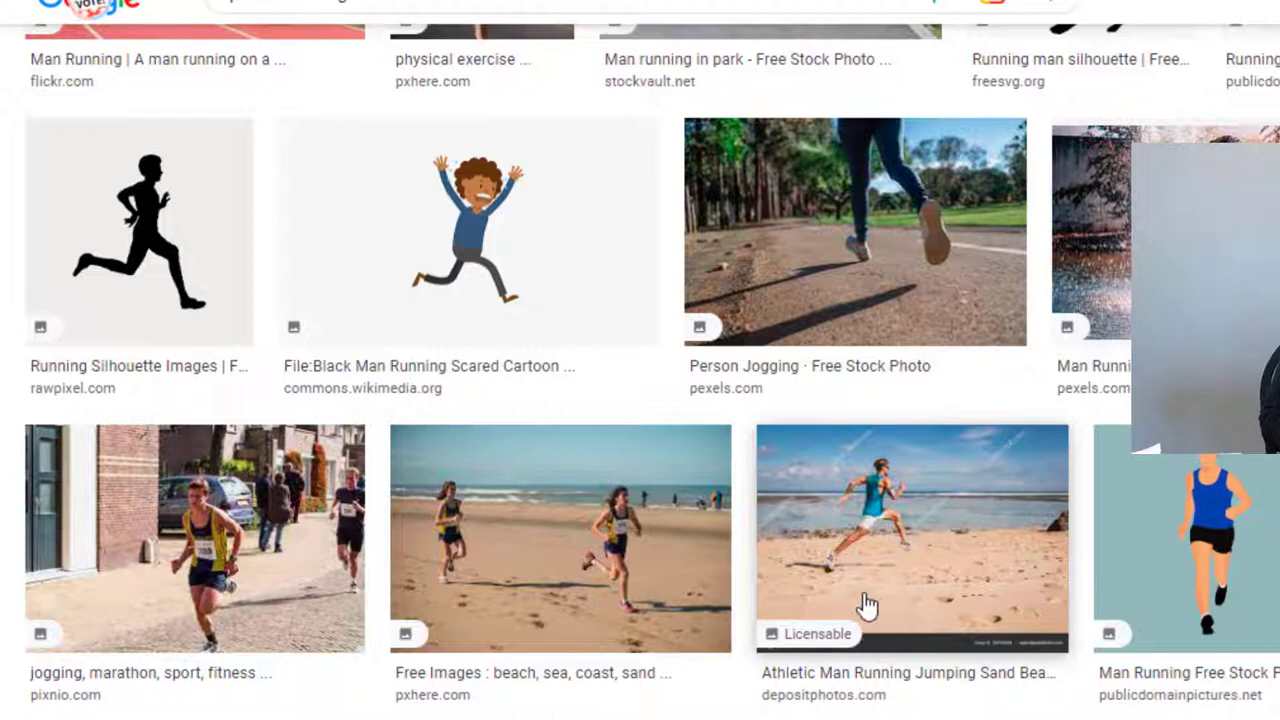
scroll(640, 400, up, 8)
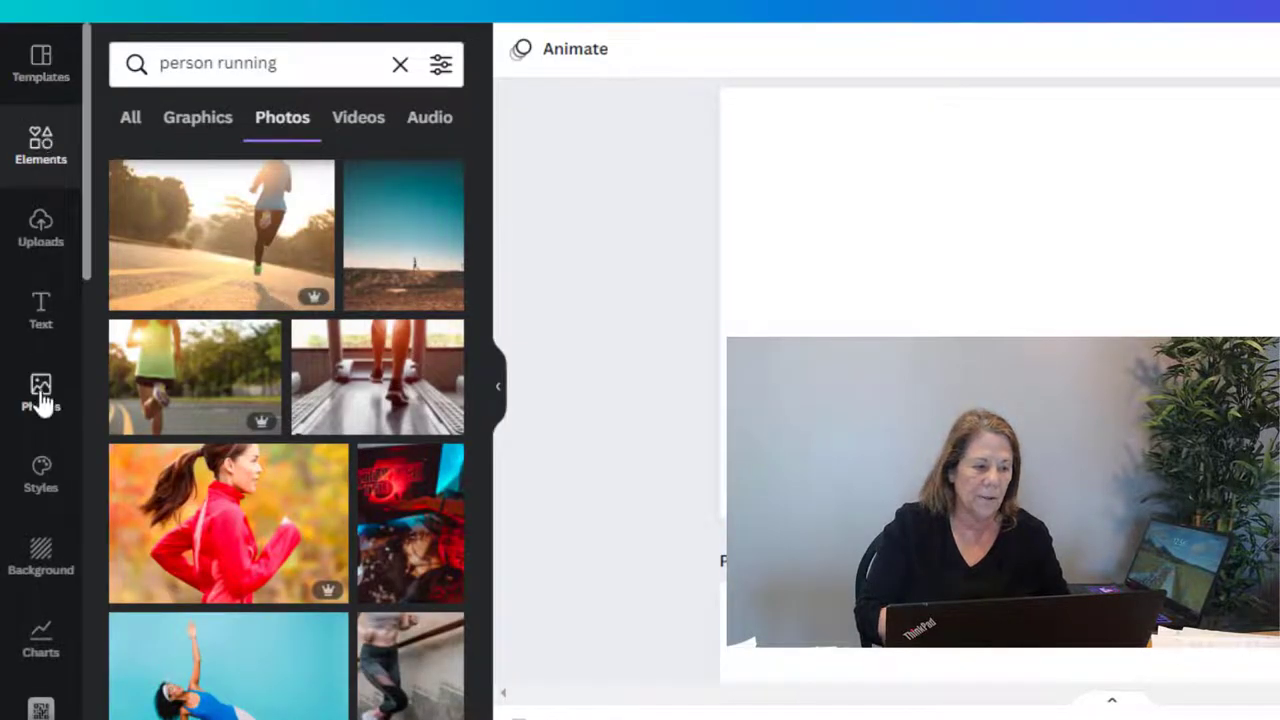
Step: Add the uploaded beach runner photo to page 1
click(38, 229)
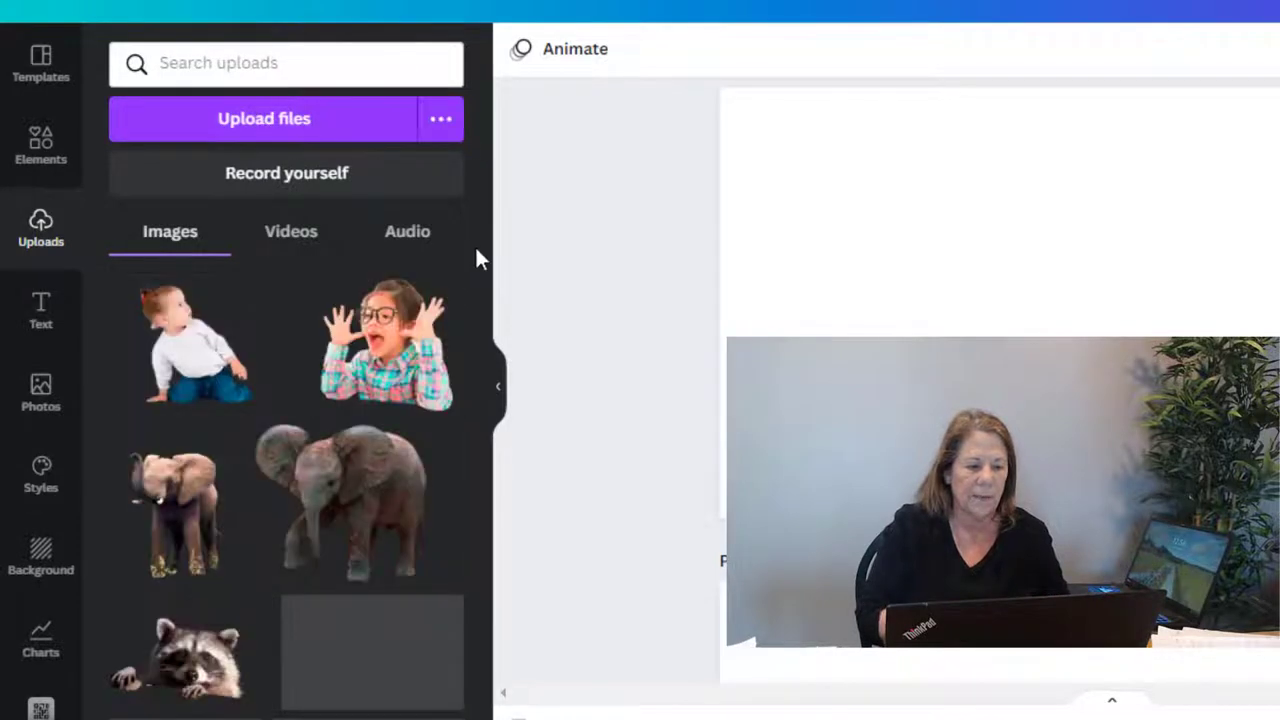
drag(481, 274, 478, 358)
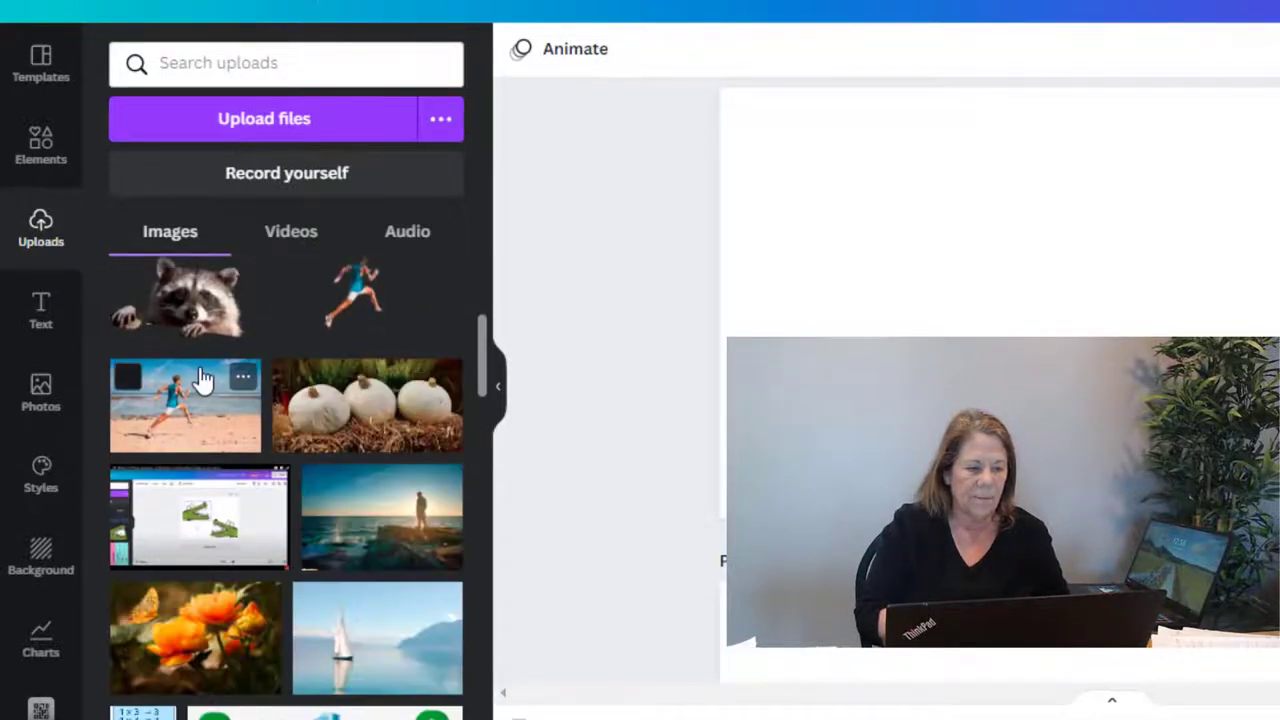
click(200, 377)
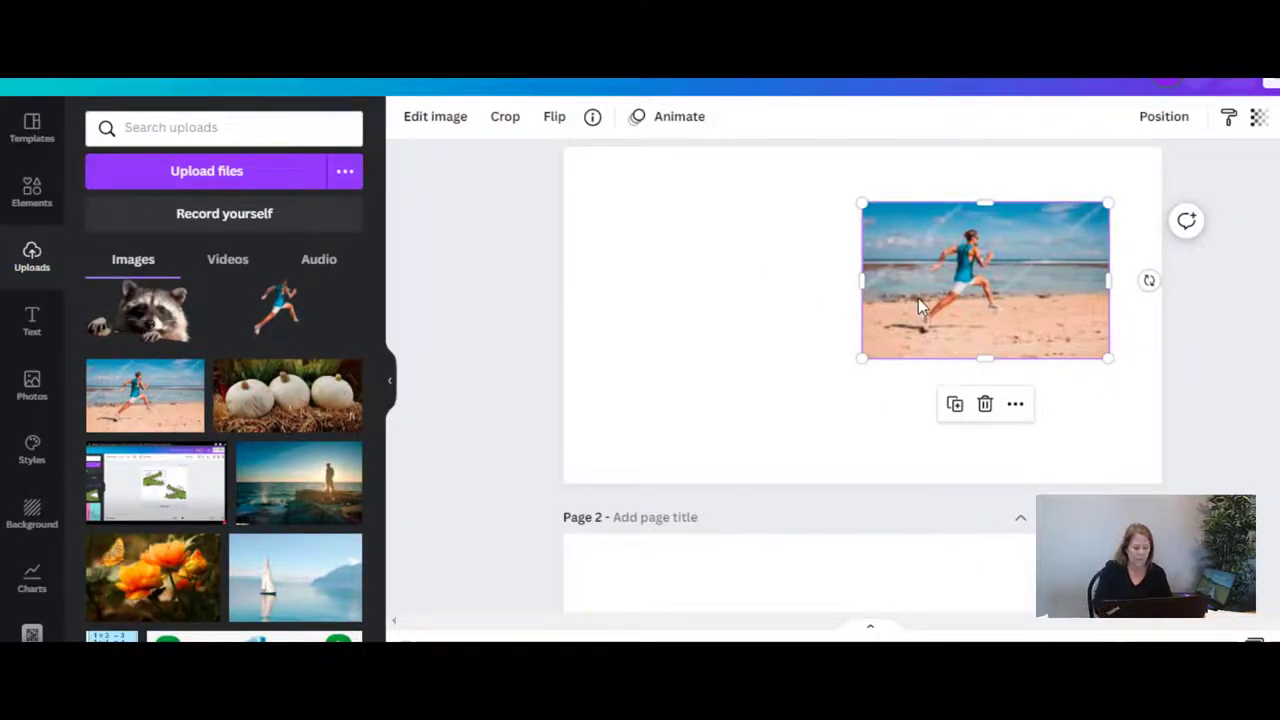
Step: Duplicate the beach runner photo so a copy sits to its left
drag(918, 298, 645, 297)
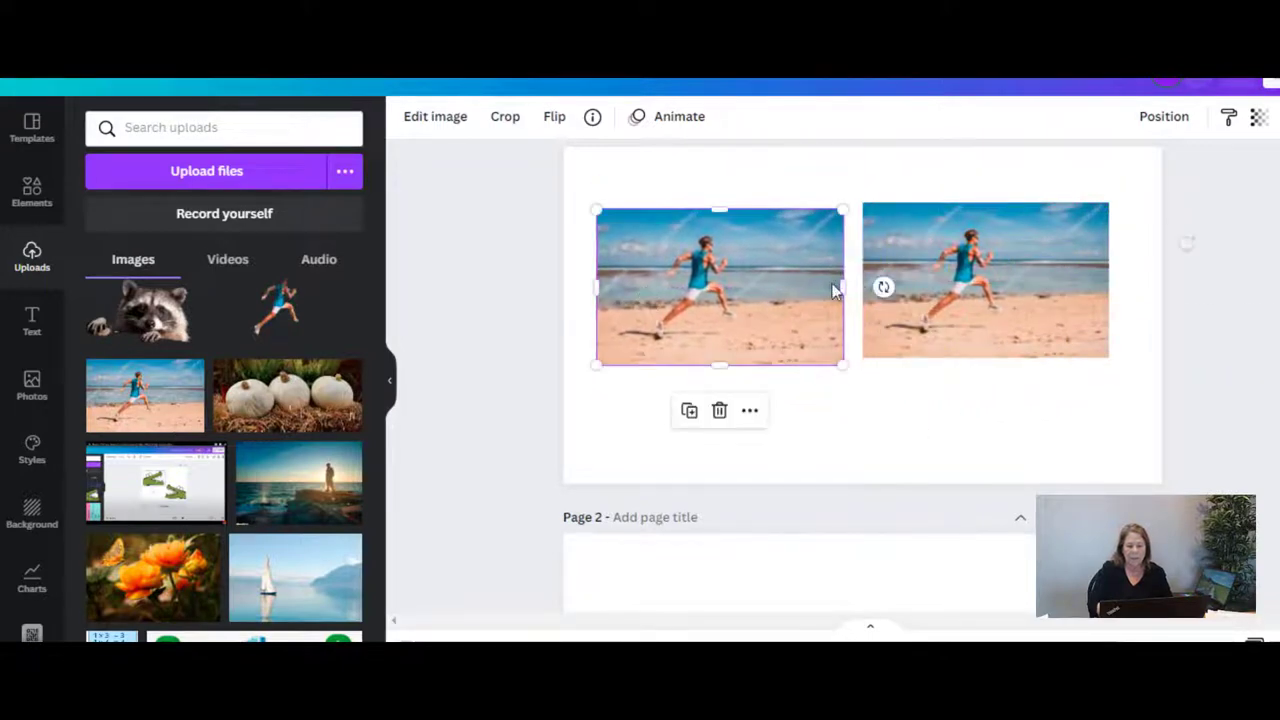
click(920, 297)
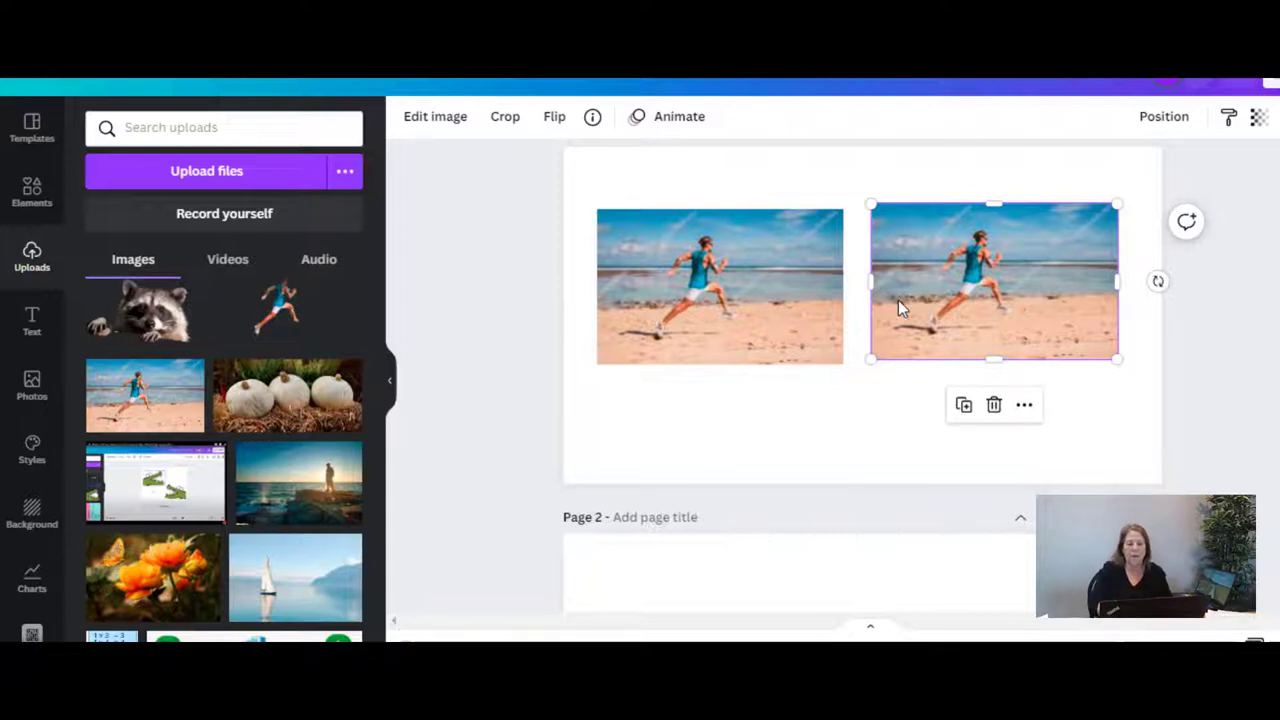
click(746, 276)
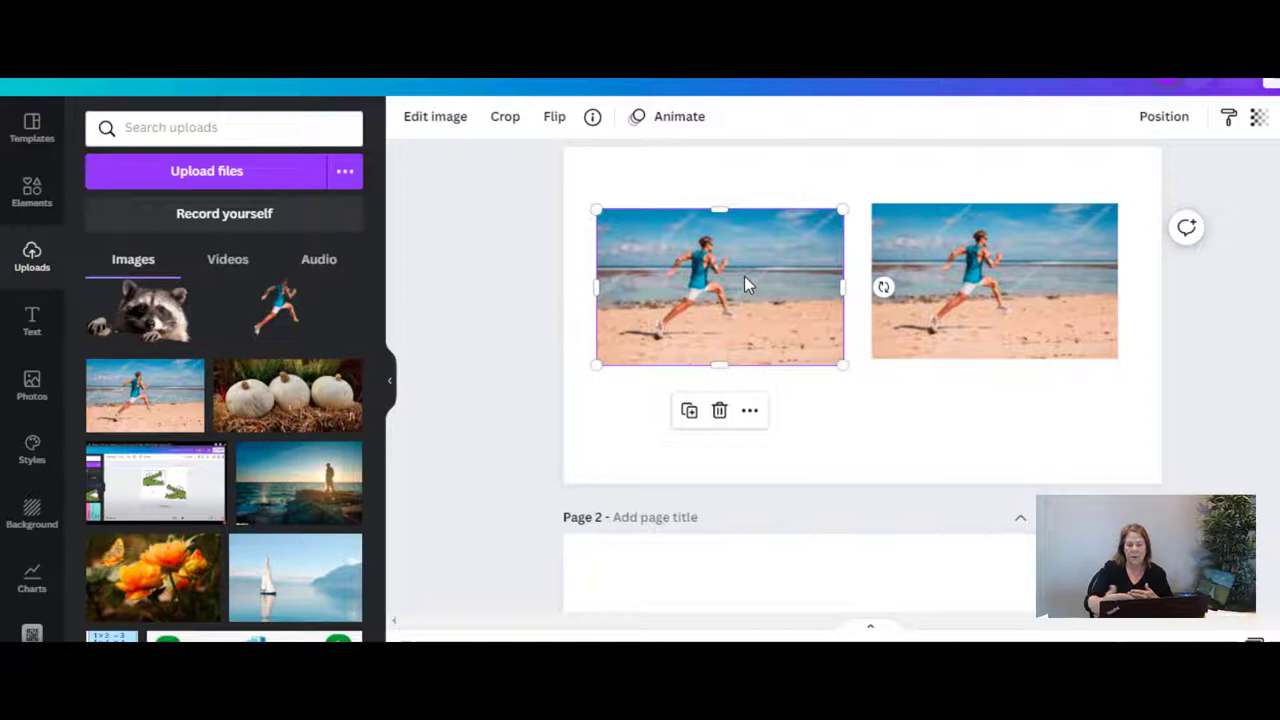
Step: Remove the background from the left photo copy, leaving only the runner, then deselect it
click(453, 128)
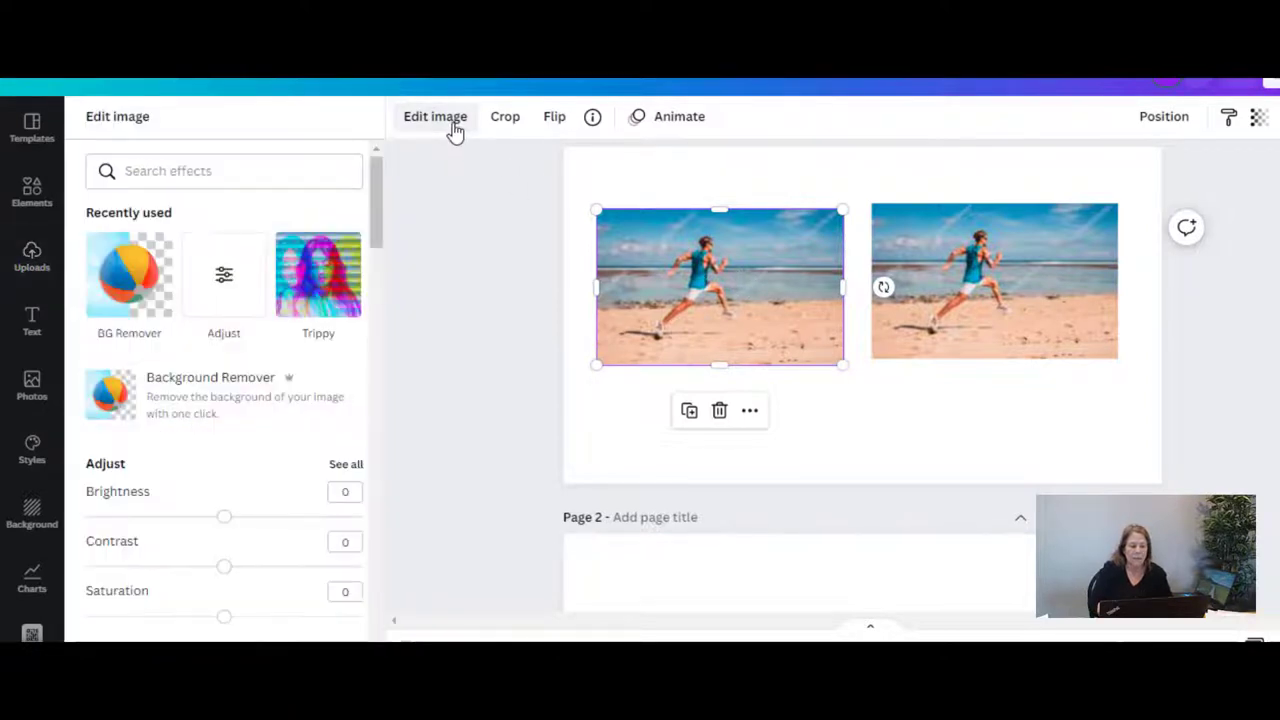
click(231, 402)
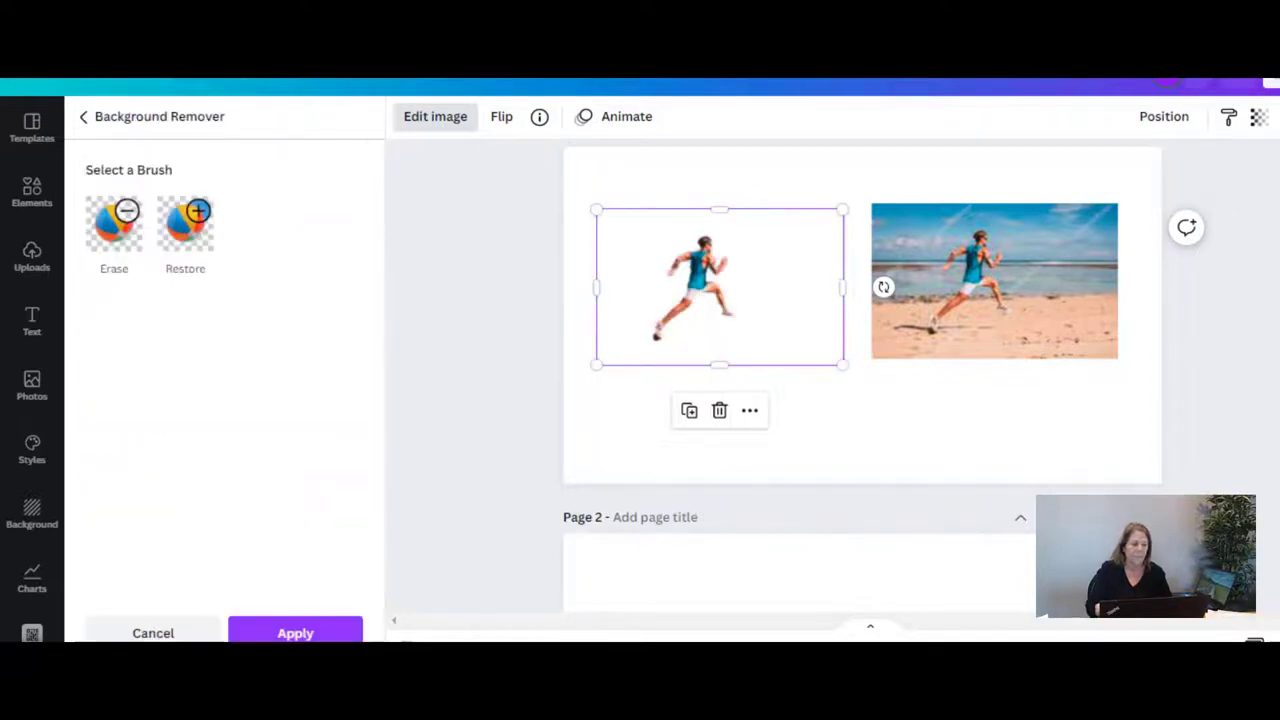
click(85, 118)
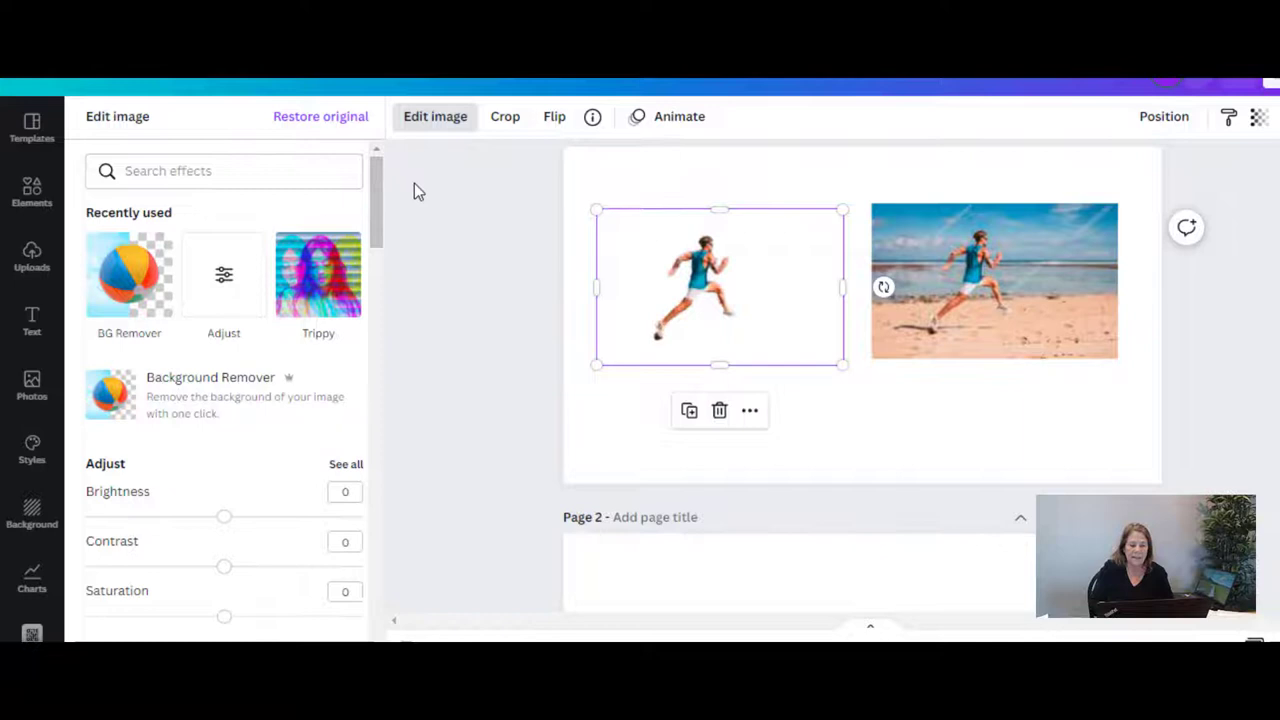
click(424, 122)
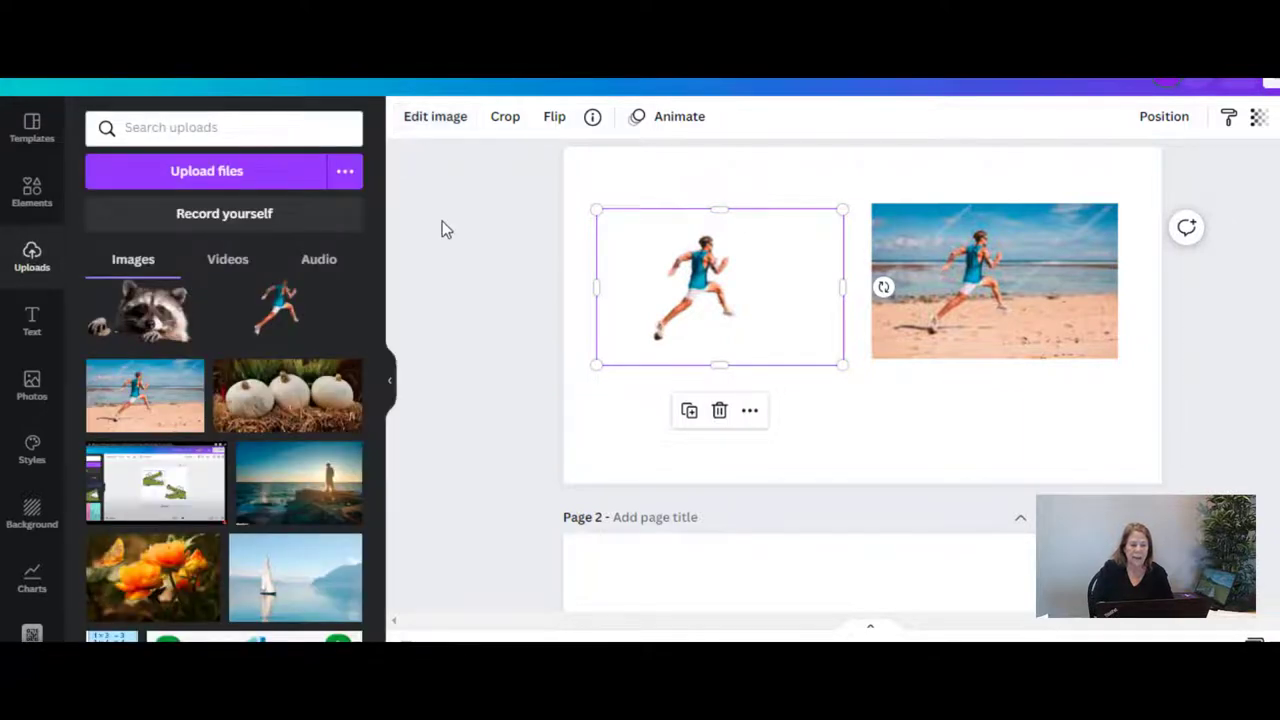
click(700, 177)
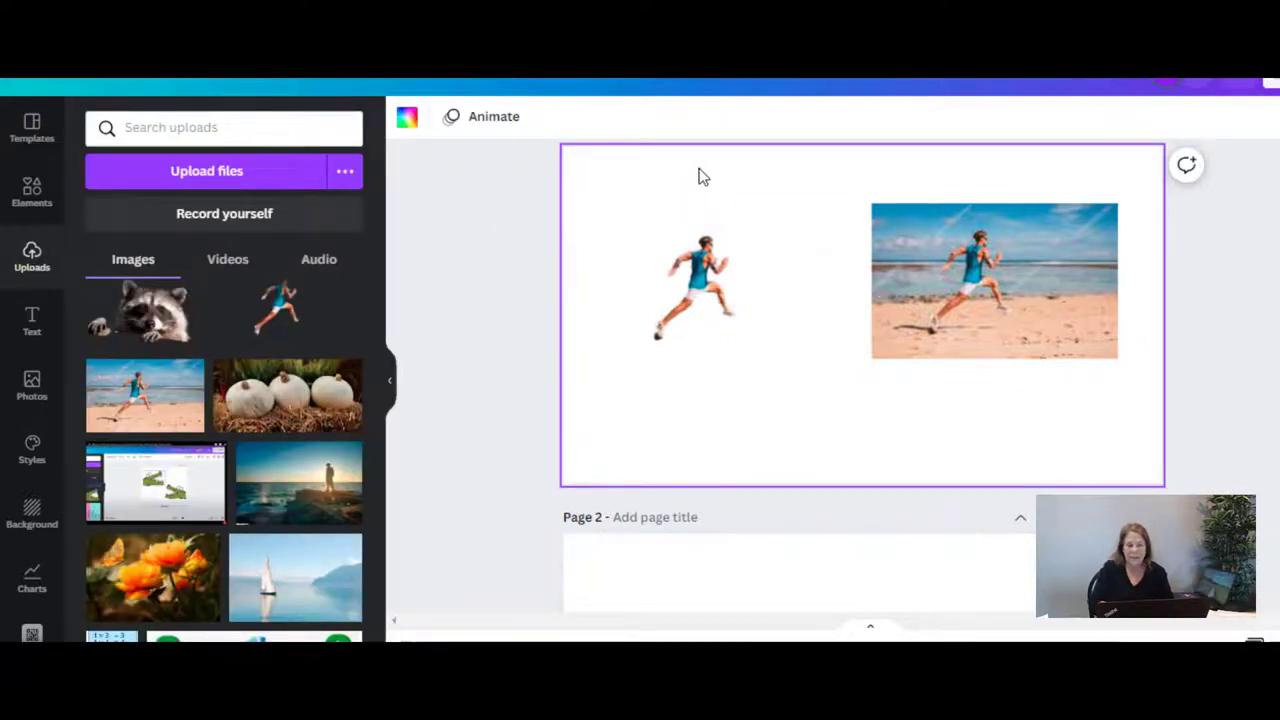
Step: Raise the beach photo's brightness and contrast with the Adjust sliders
click(953, 261)
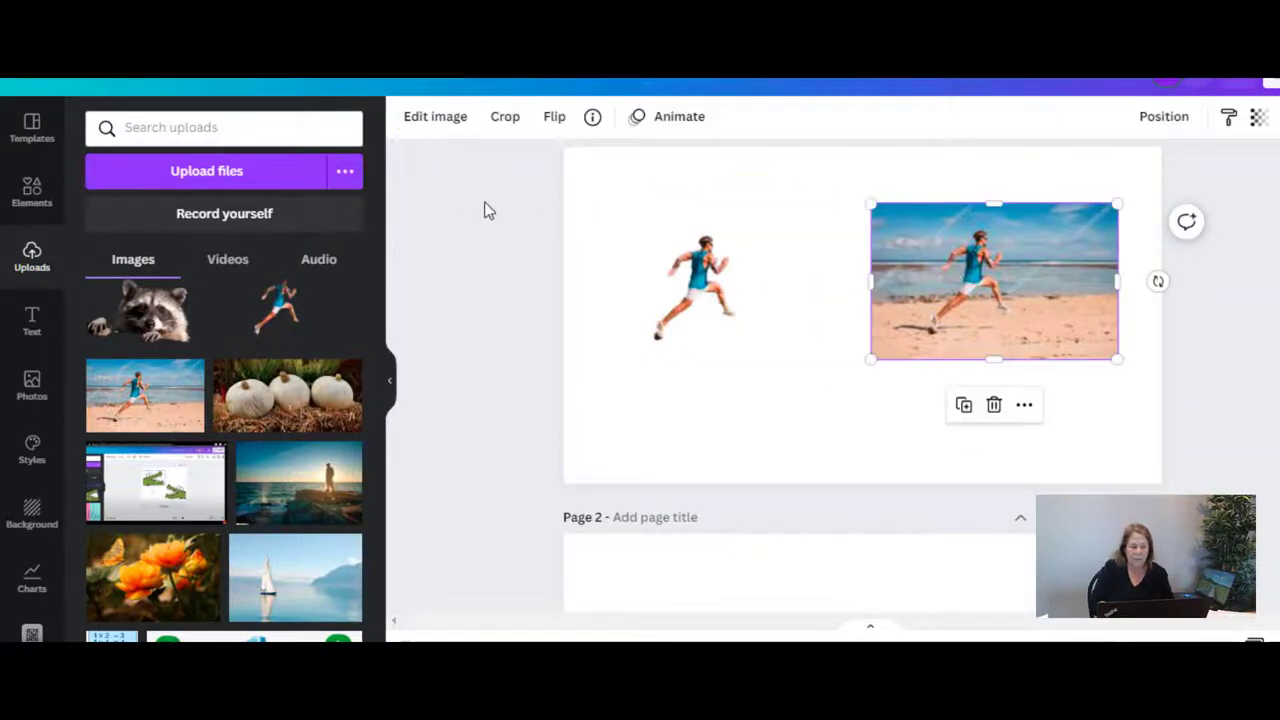
click(434, 128)
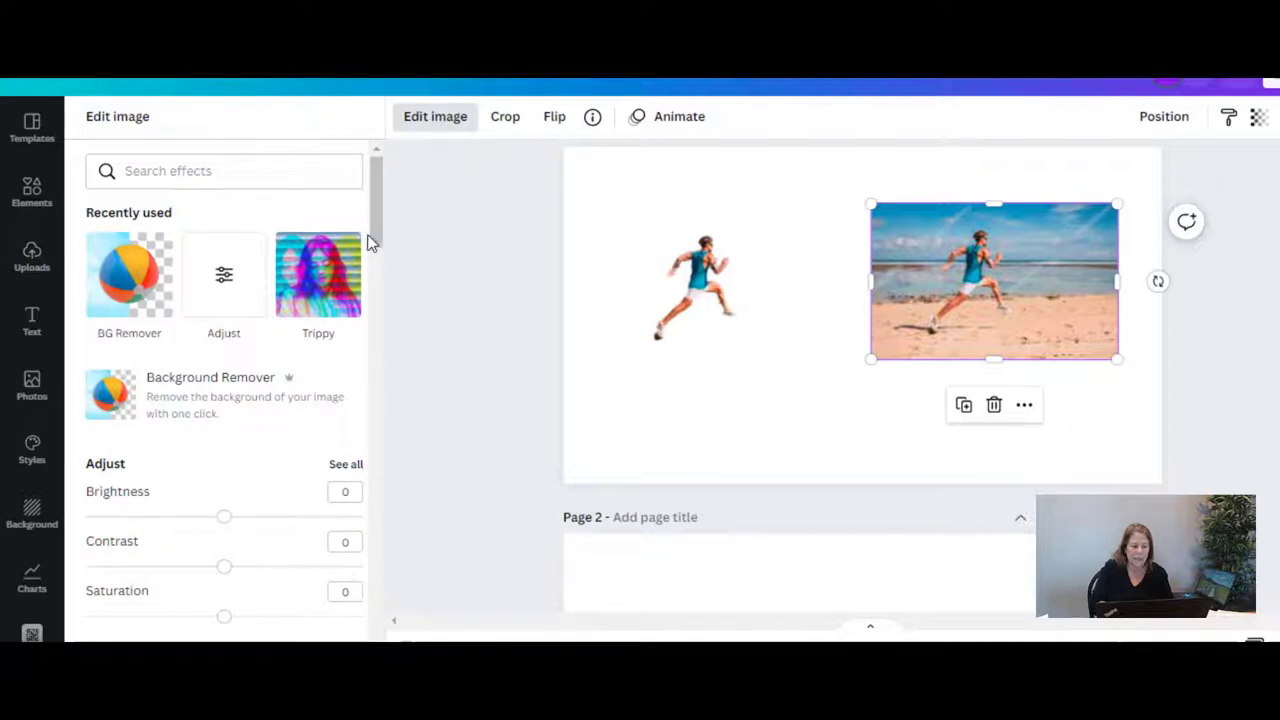
drag(377, 229, 376, 262)
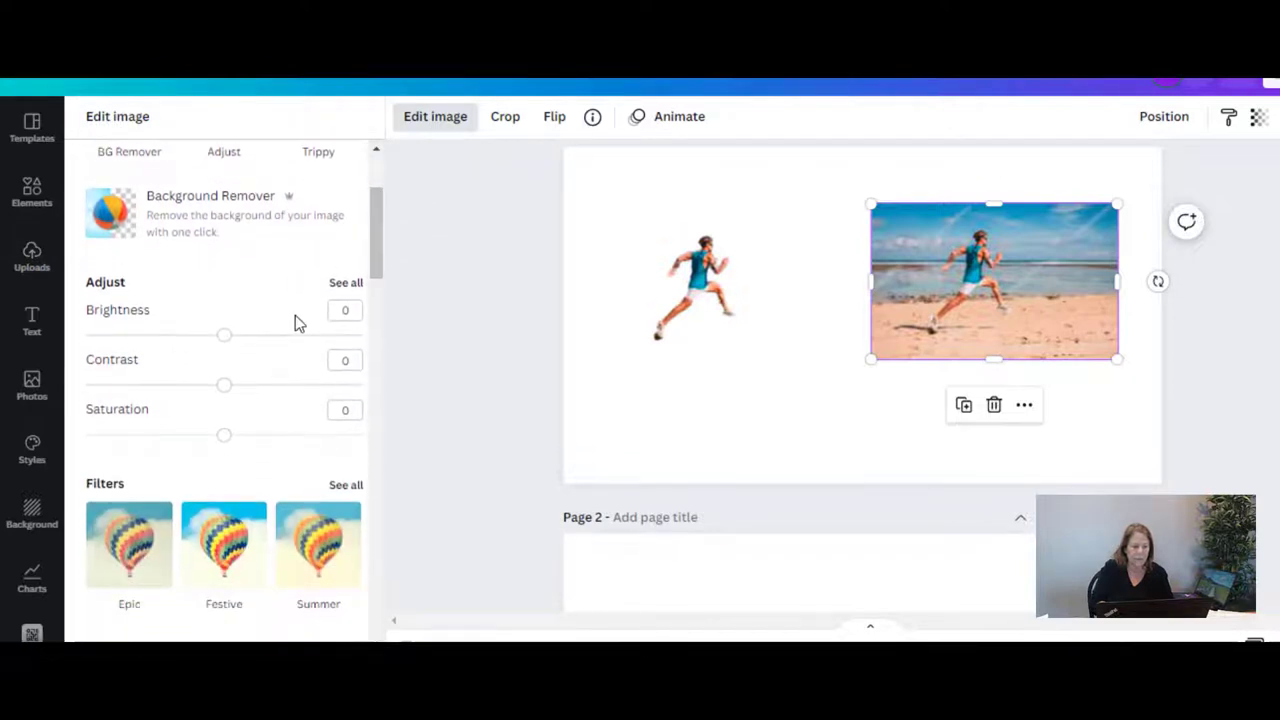
drag(224, 336, 243, 346)
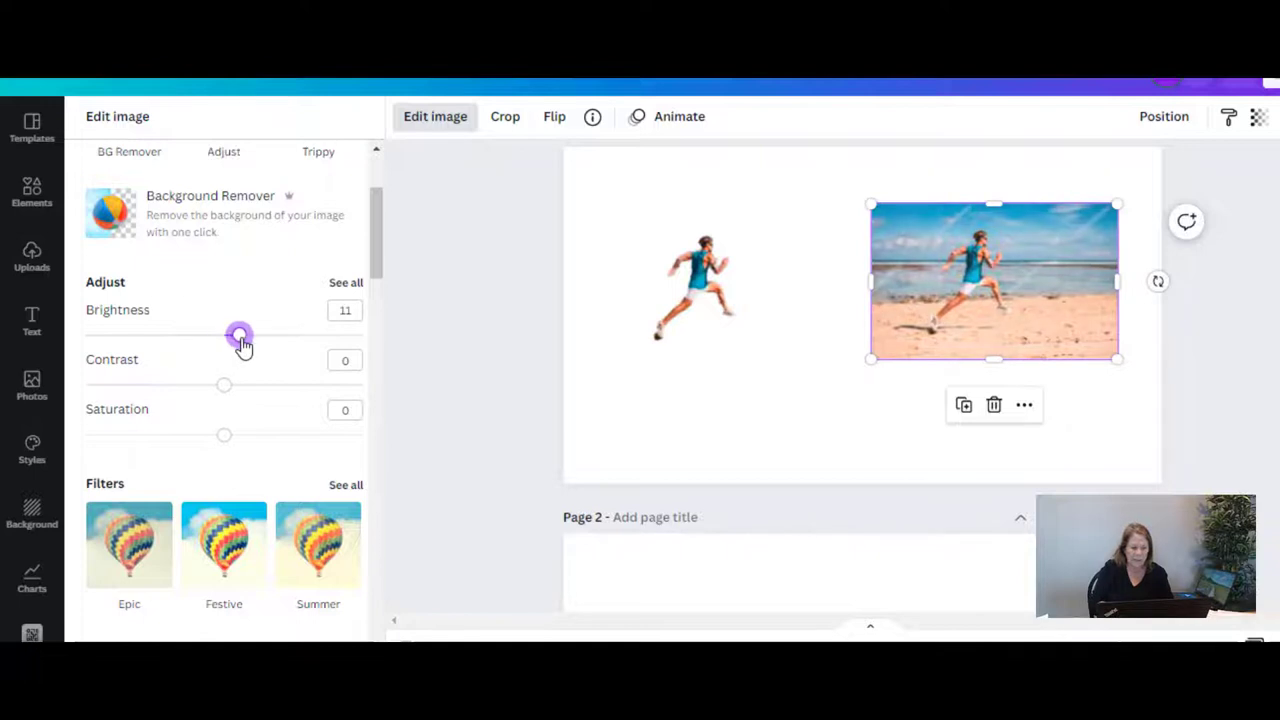
drag(231, 395, 260, 443)
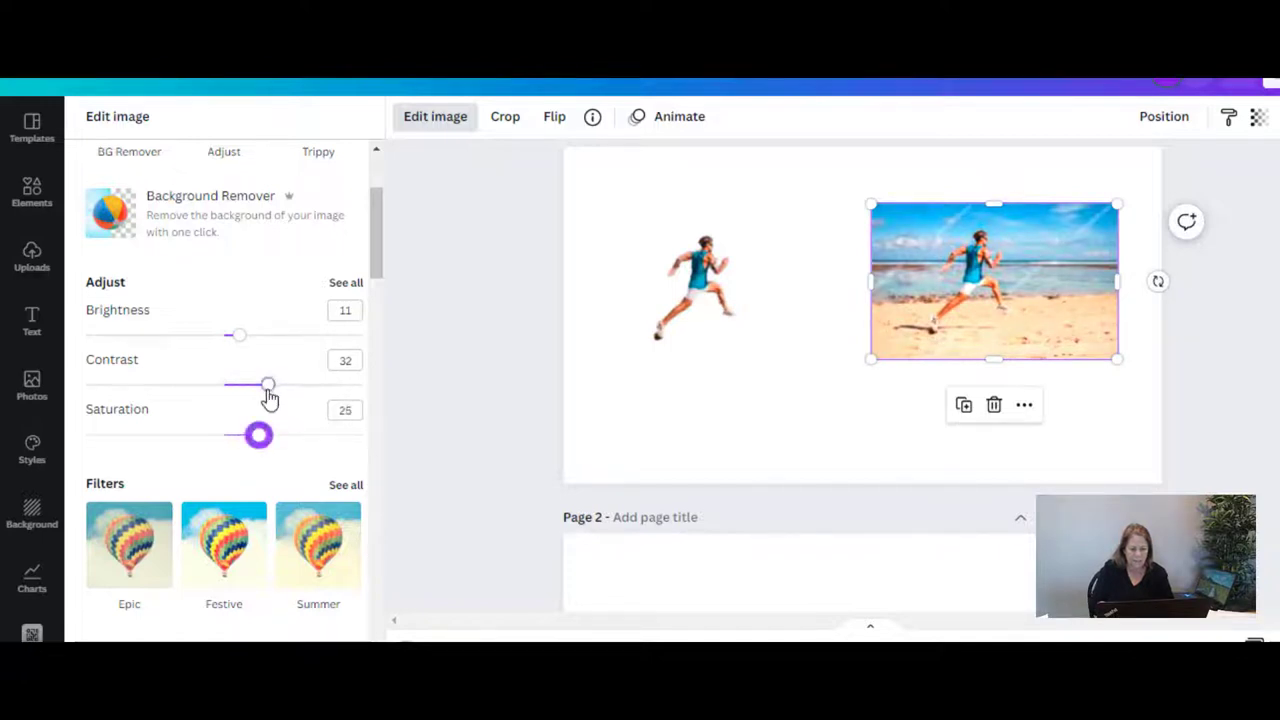
mouse_move(268, 392)
mouse_down()
mouse_move(201, 381)
mouse_move(274, 390)
mouse_up()
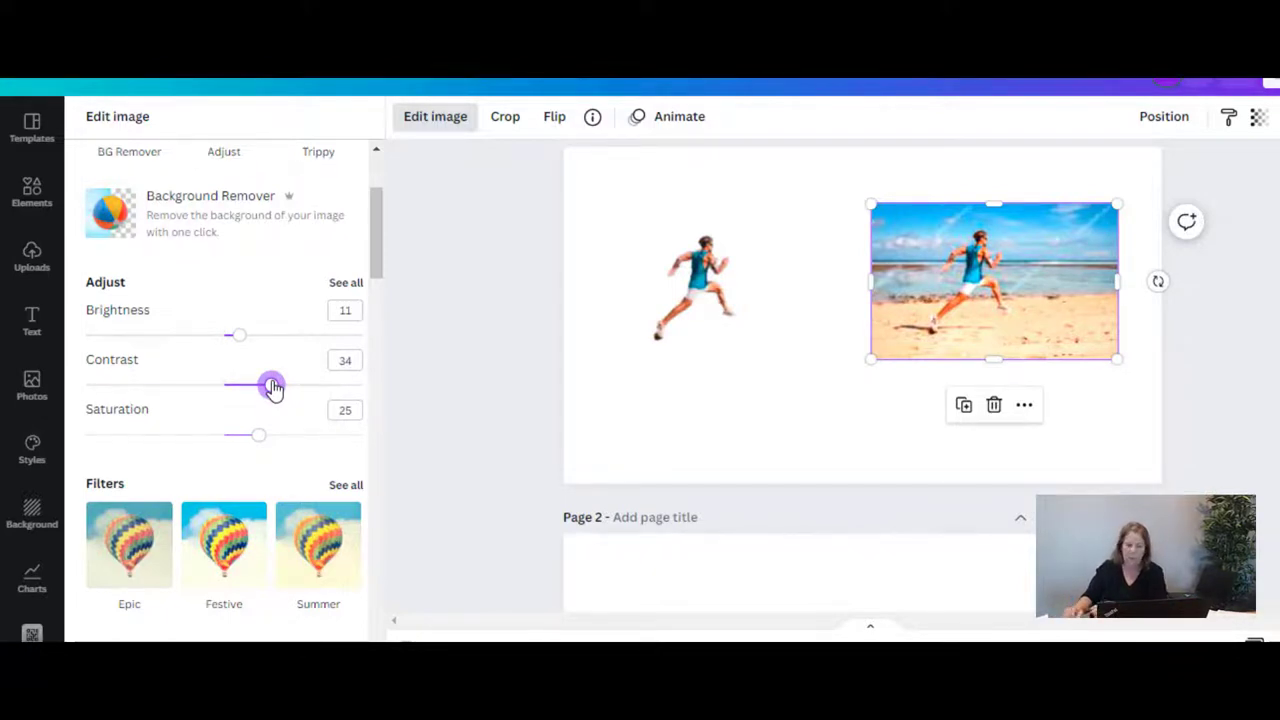
click(427, 127)
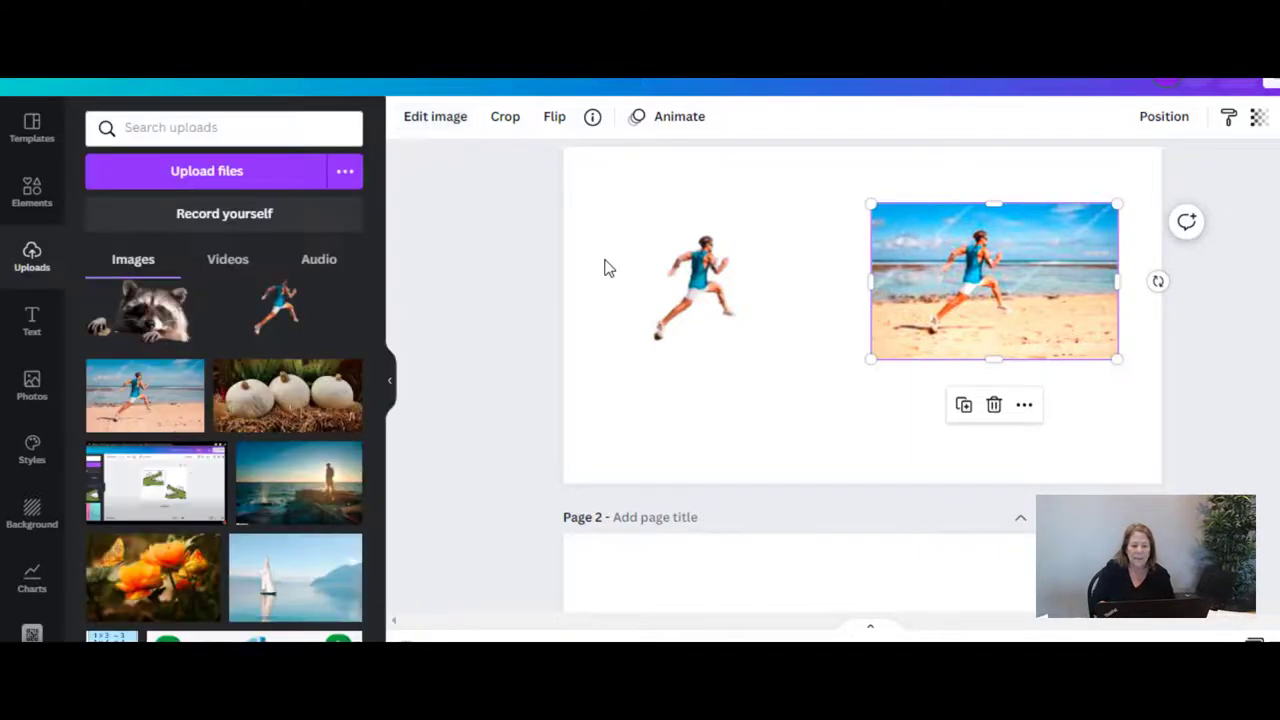
Step: Set the runner cut-out to brightness 11, contrast 34 and saturation 25
click(706, 296)
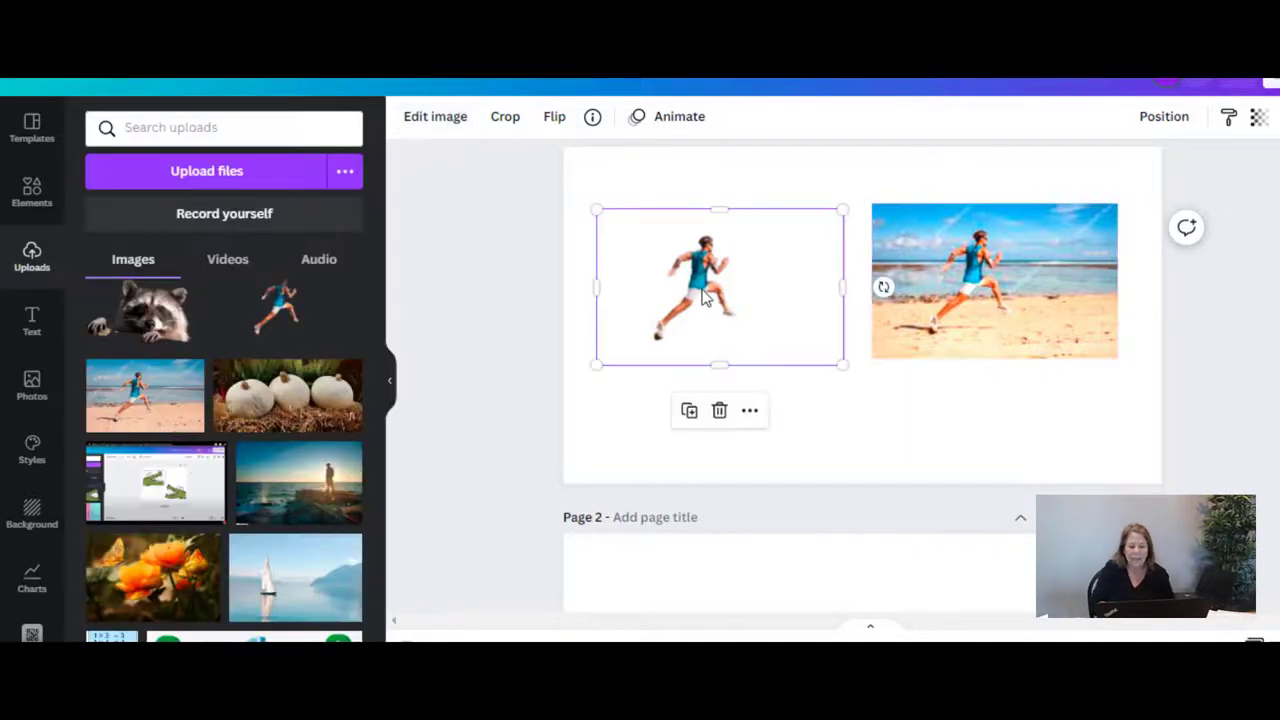
click(451, 117)
drag(371, 223, 379, 266)
click(355, 247)
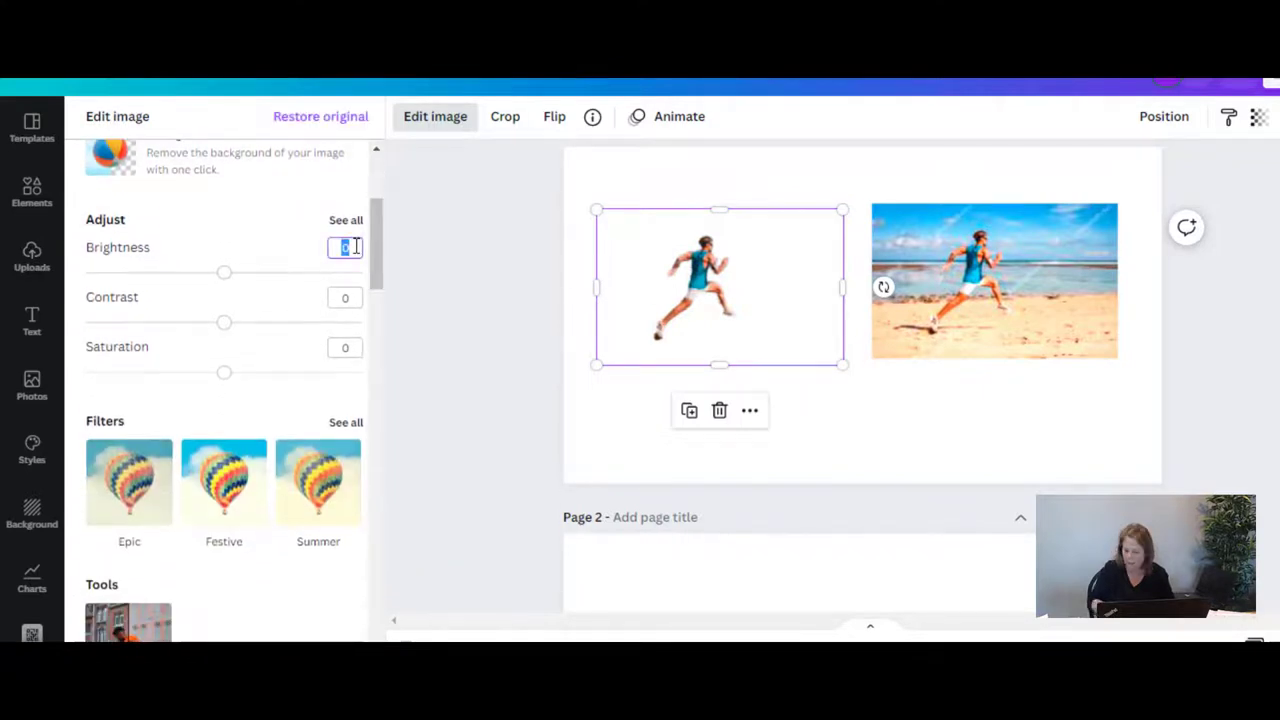
text(11)
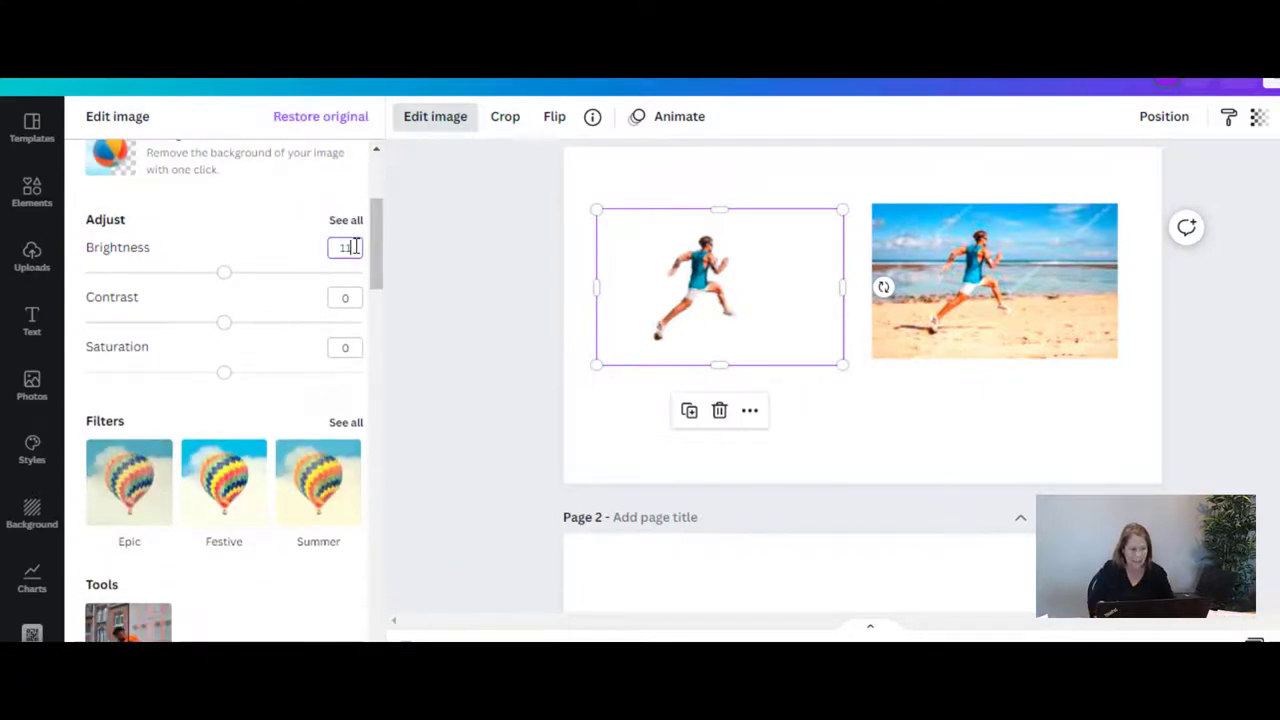
click(344, 298)
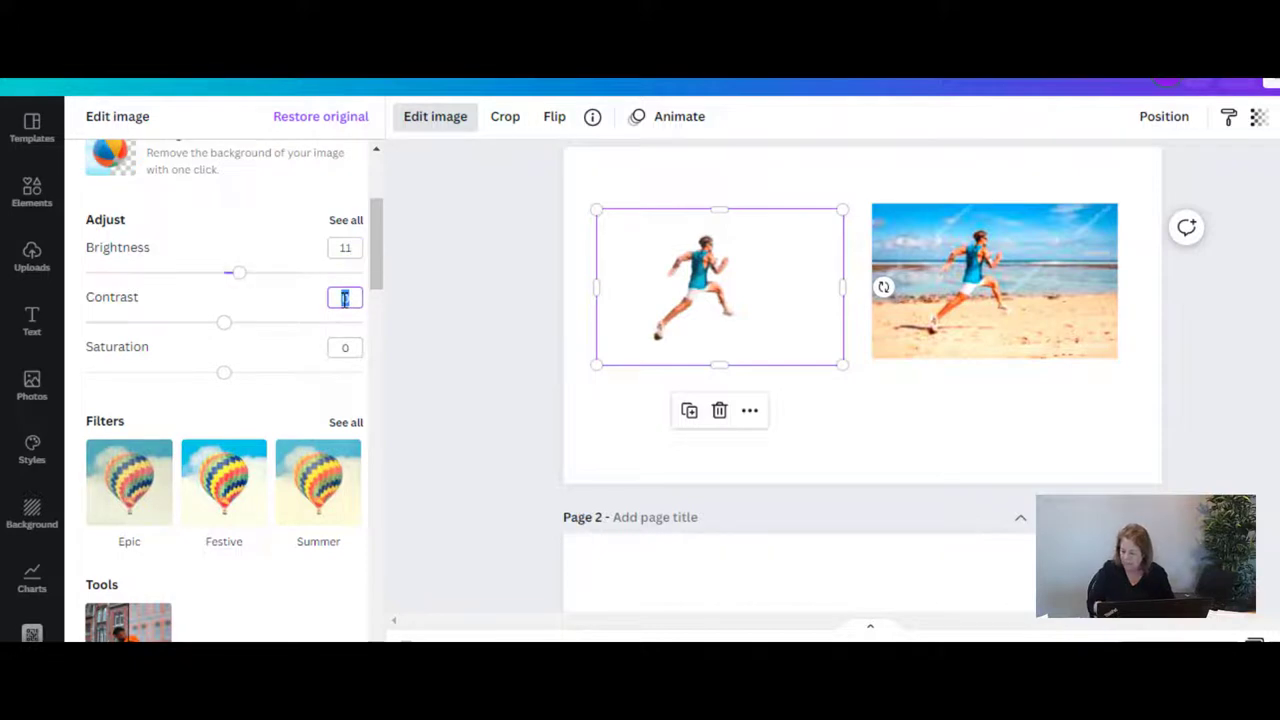
text(34)
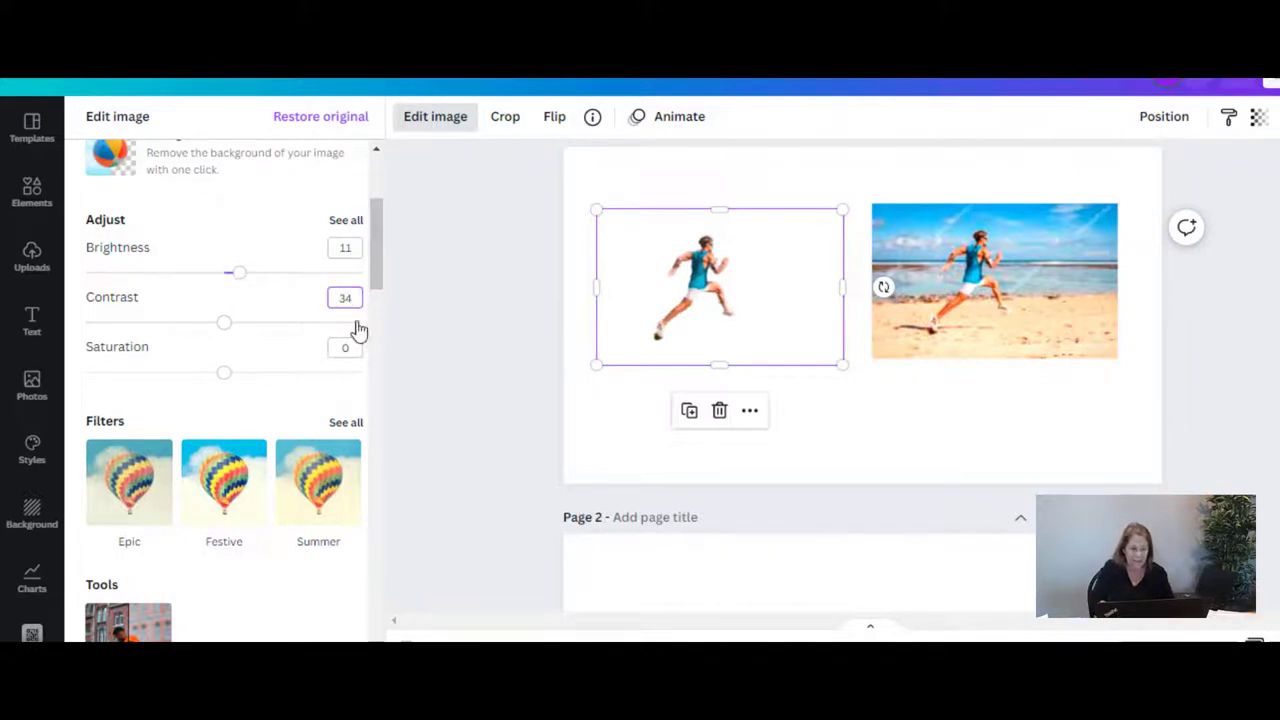
click(345, 347)
text(2)
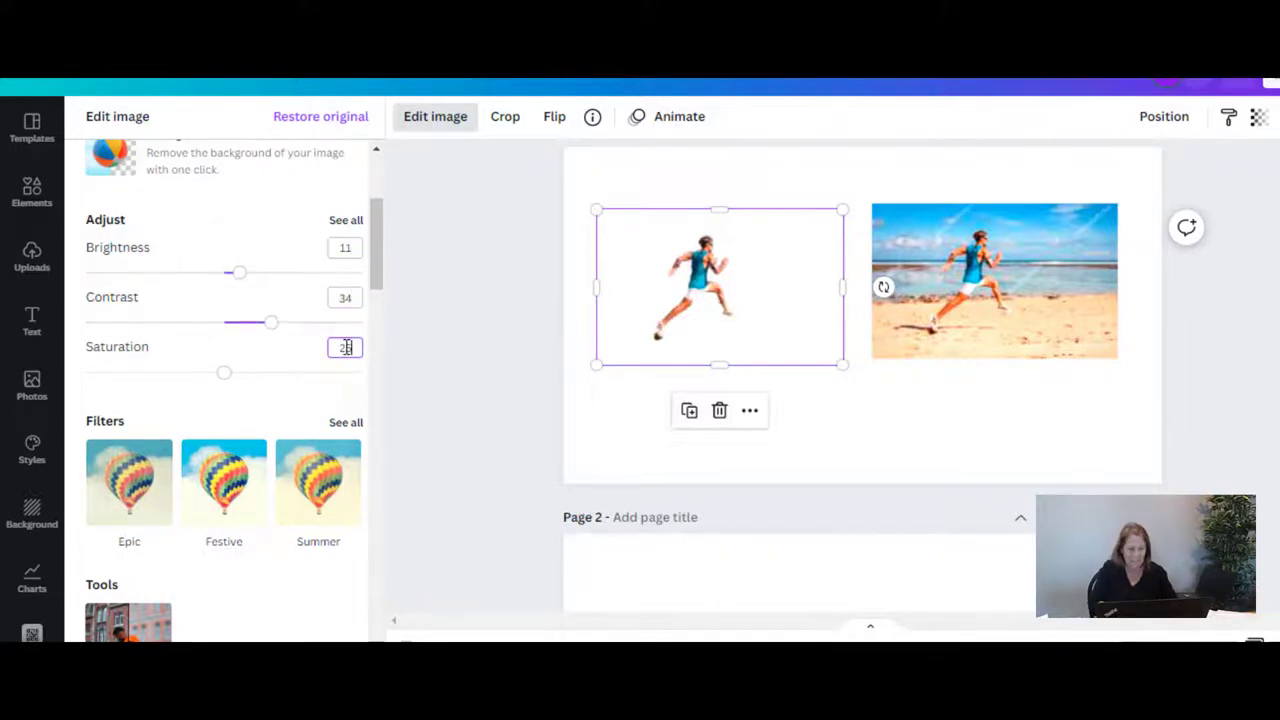
text(5)
click(377, 250)
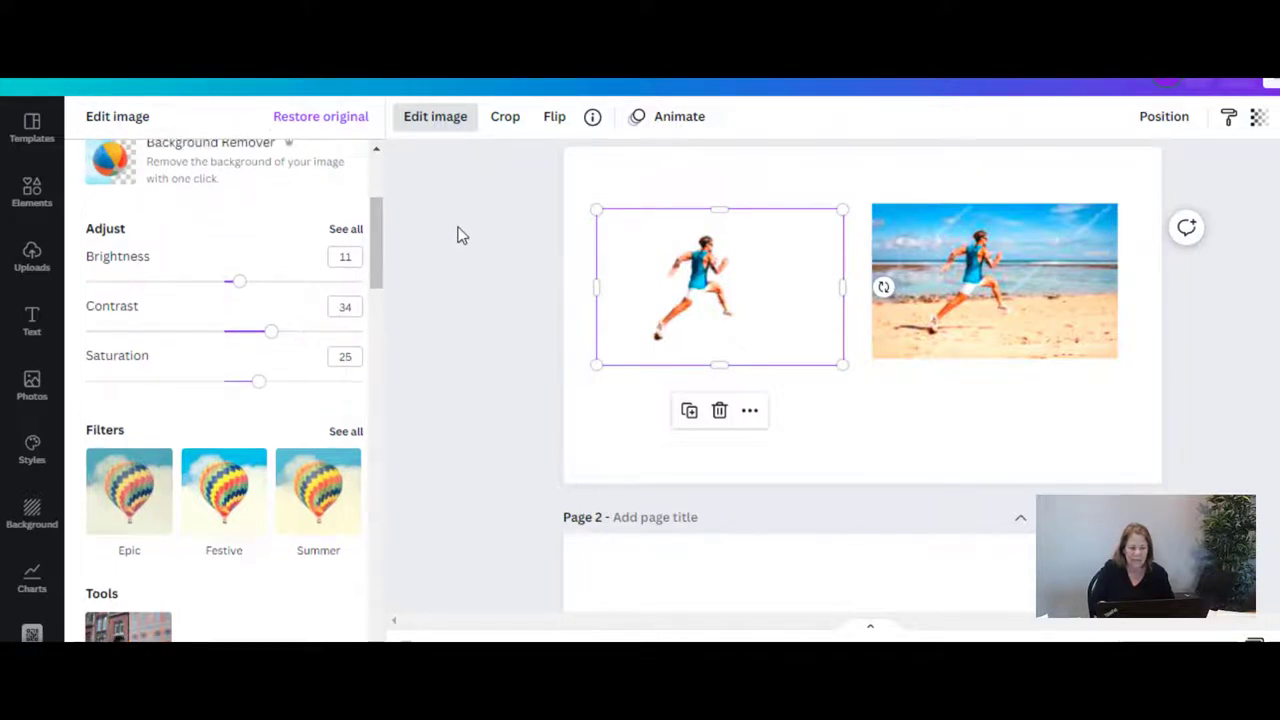
key(Escape)
Step: Move the runner cut-out to the lower right, then stretch the beach photo from the top-left corner to fill the page
drag(701, 266, 1039, 360)
click(1016, 251)
drag(1016, 251, 710, 194)
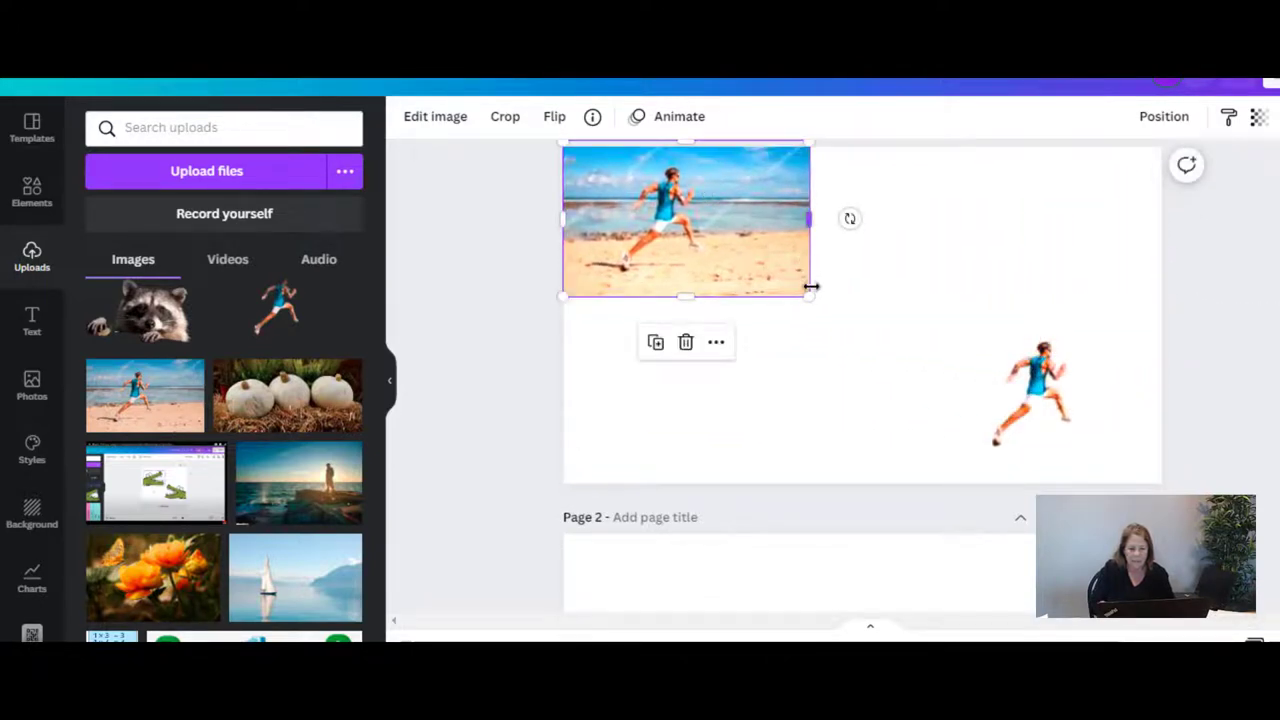
drag(811, 287, 1182, 473)
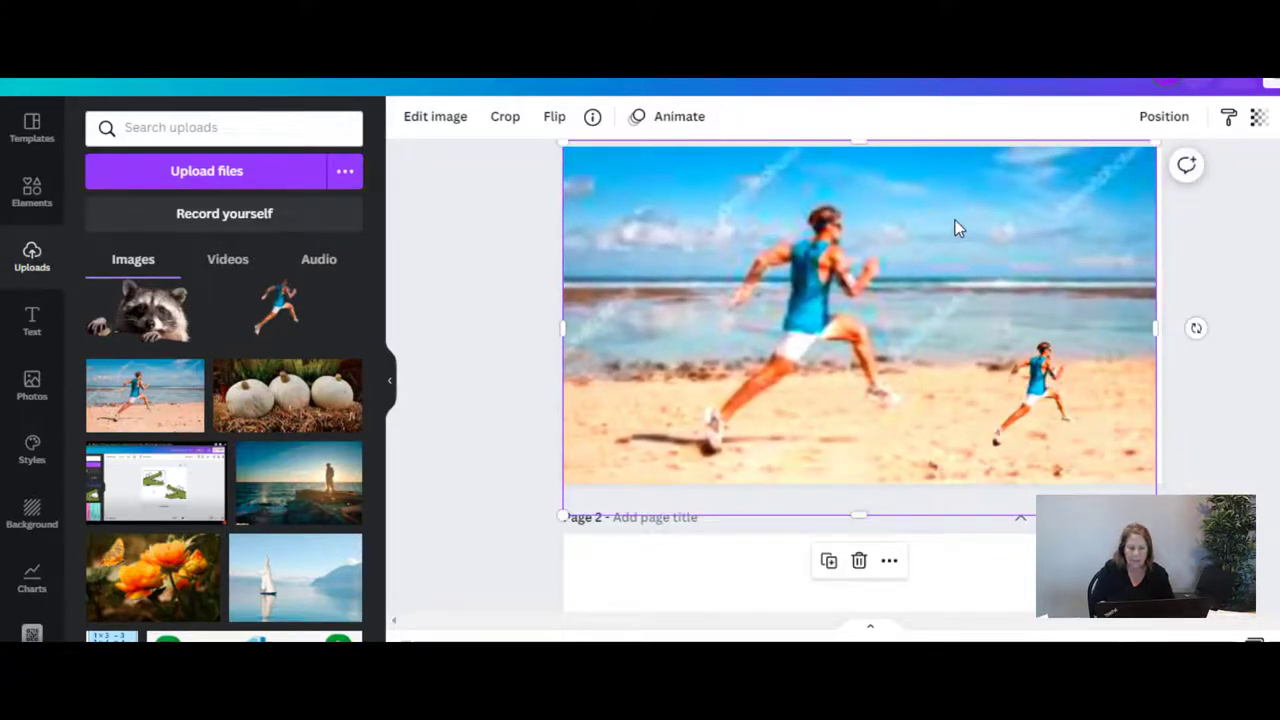
Step: Add the Pool Party text style in white, move it up and shrink it to 98.1
click(31, 320)
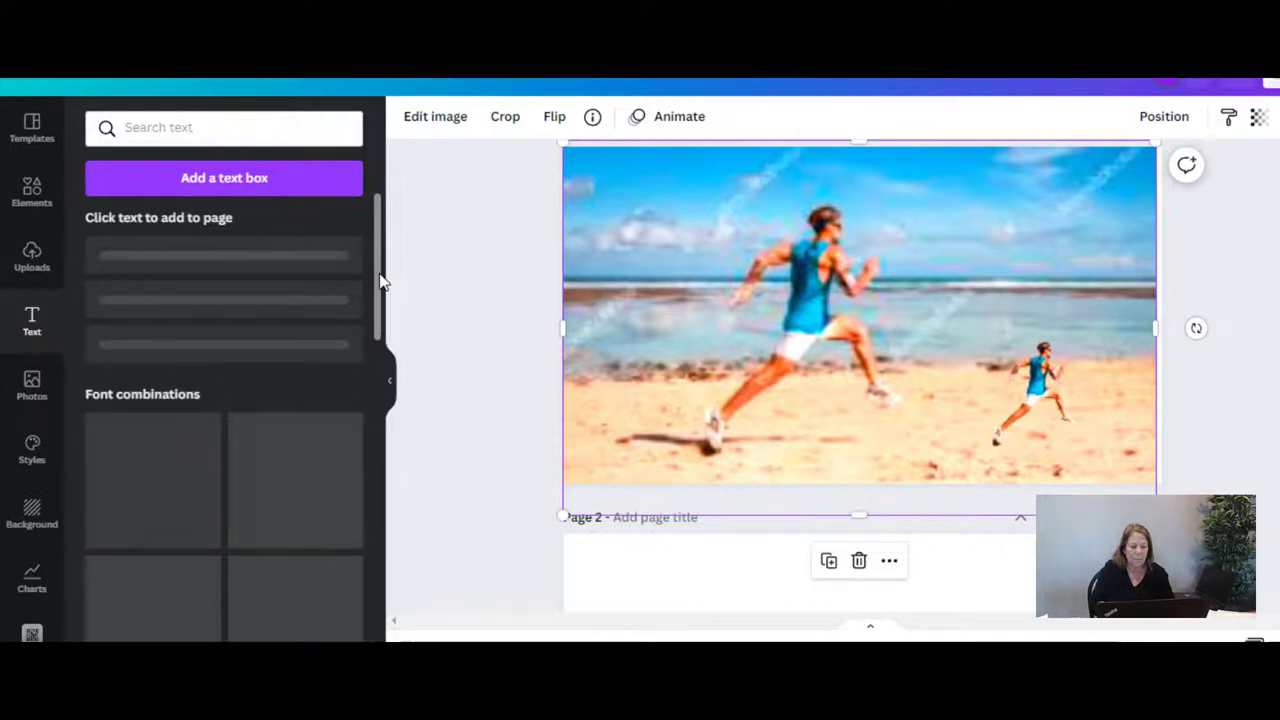
drag(380, 280, 380, 330)
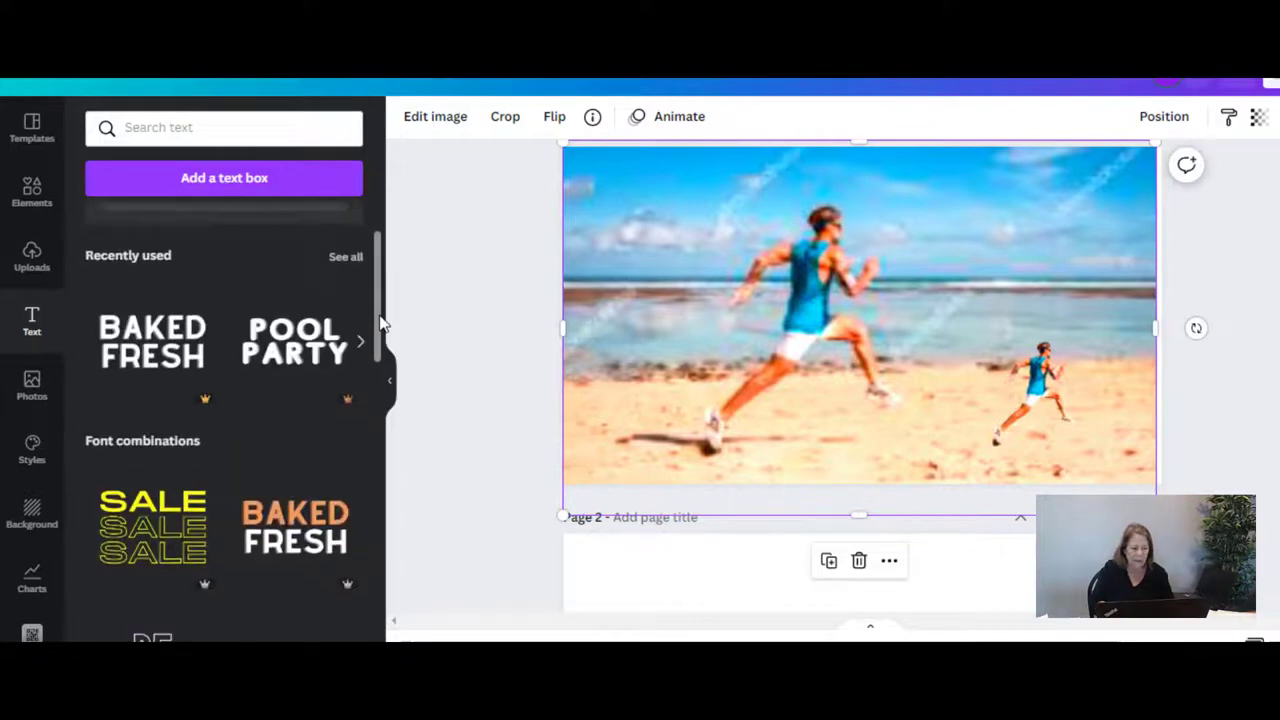
click(300, 352)
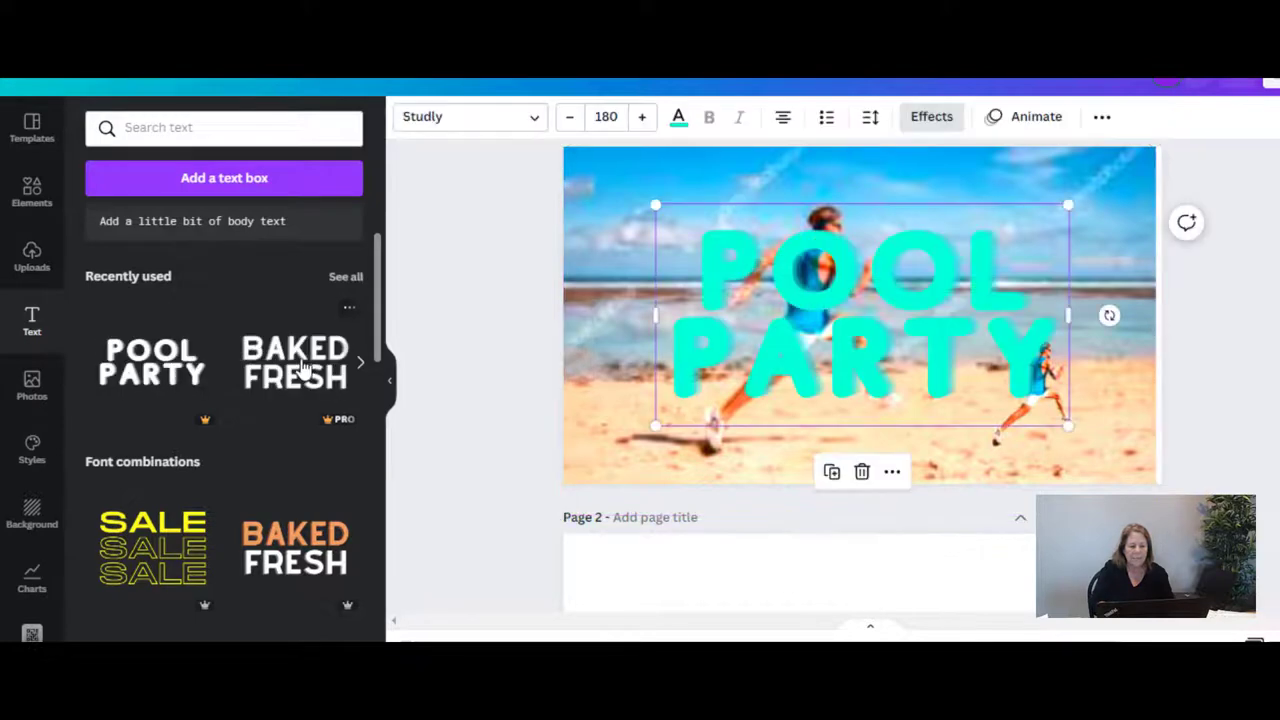
click(678, 126)
click(200, 211)
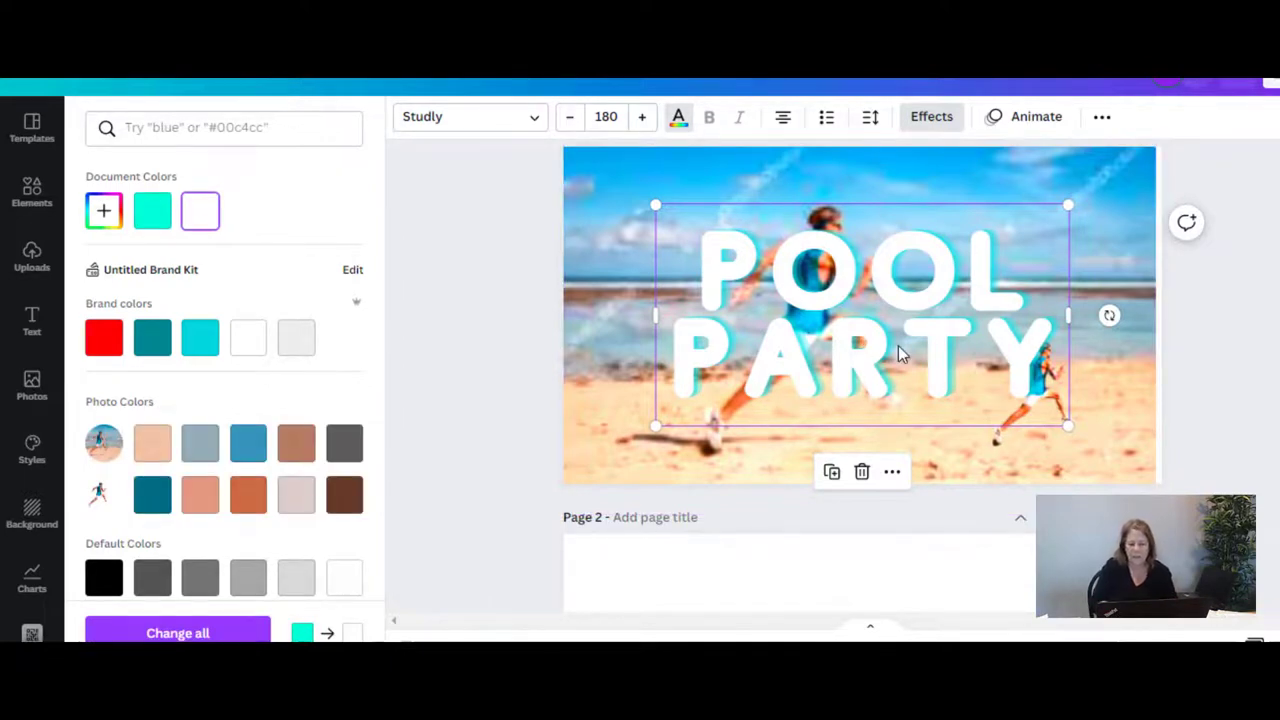
drag(898, 345, 857, 320)
drag(570, 127, 569, 122)
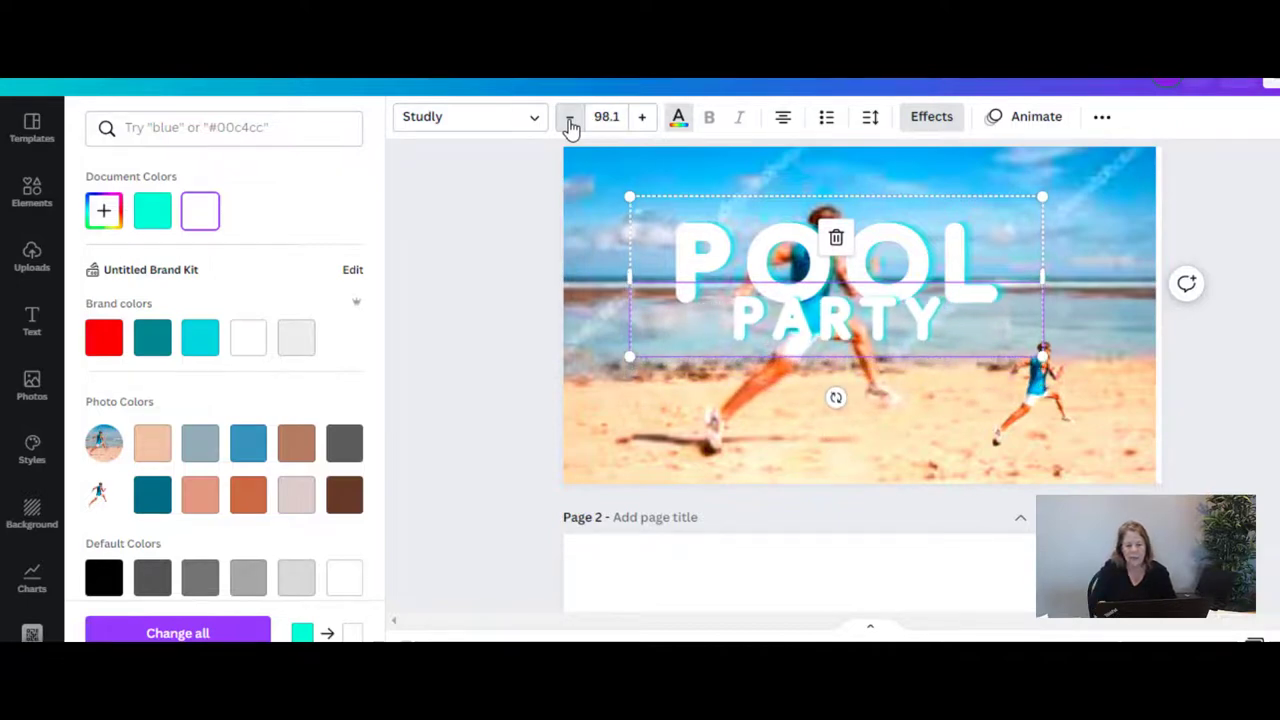
Step: Change the heading to a single line 'YOU'VE GOT THIS' at size 65.1 and drag it down onto the beach
click(541, 126)
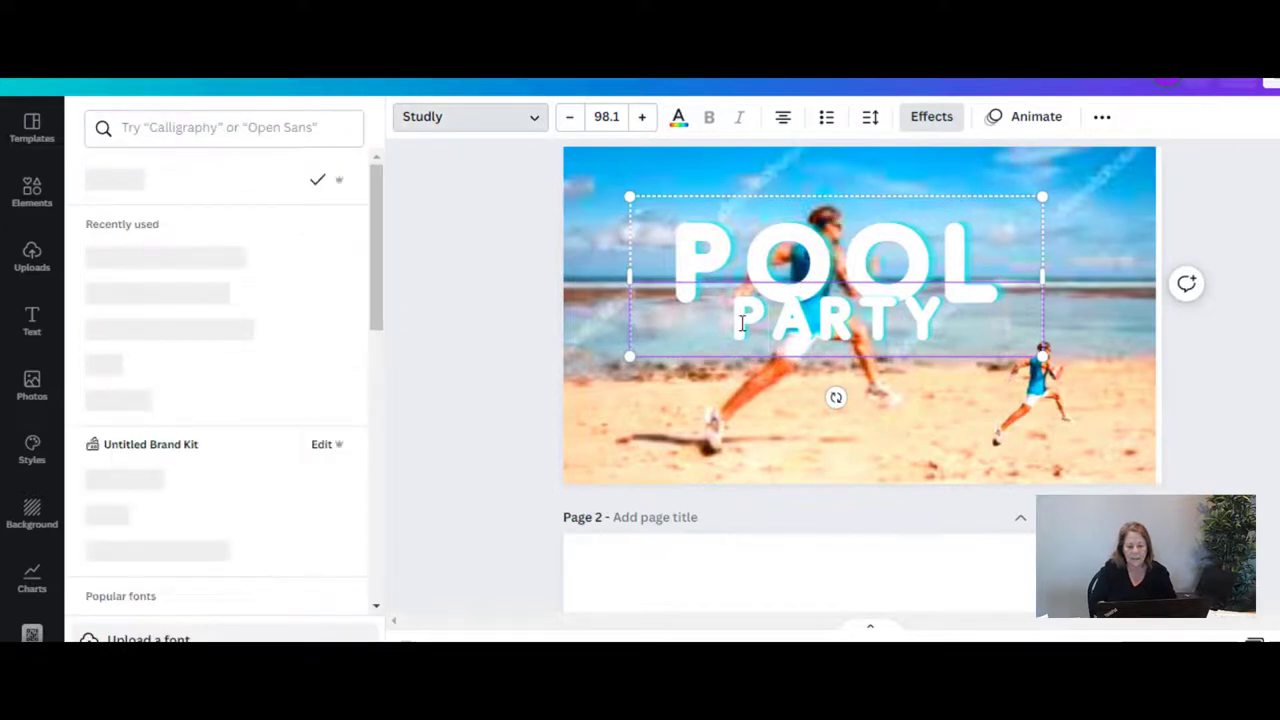
drag(737, 323, 941, 316)
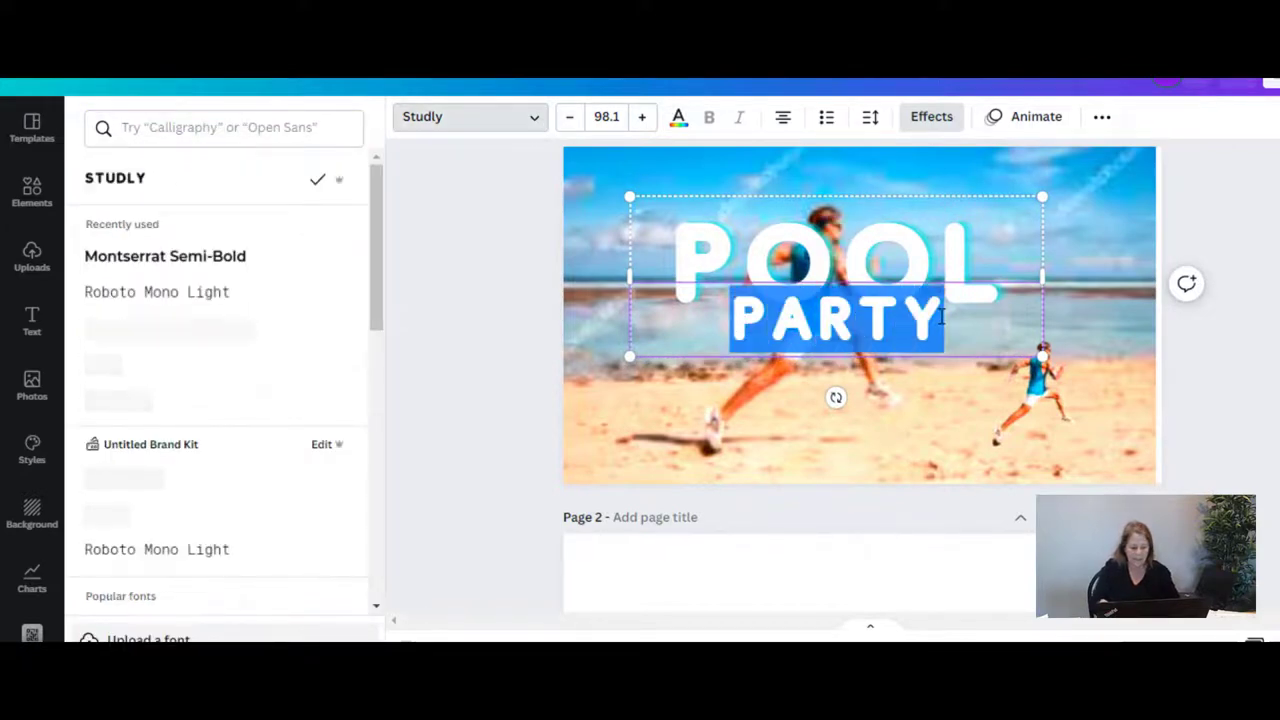
text(YOU'VE G)
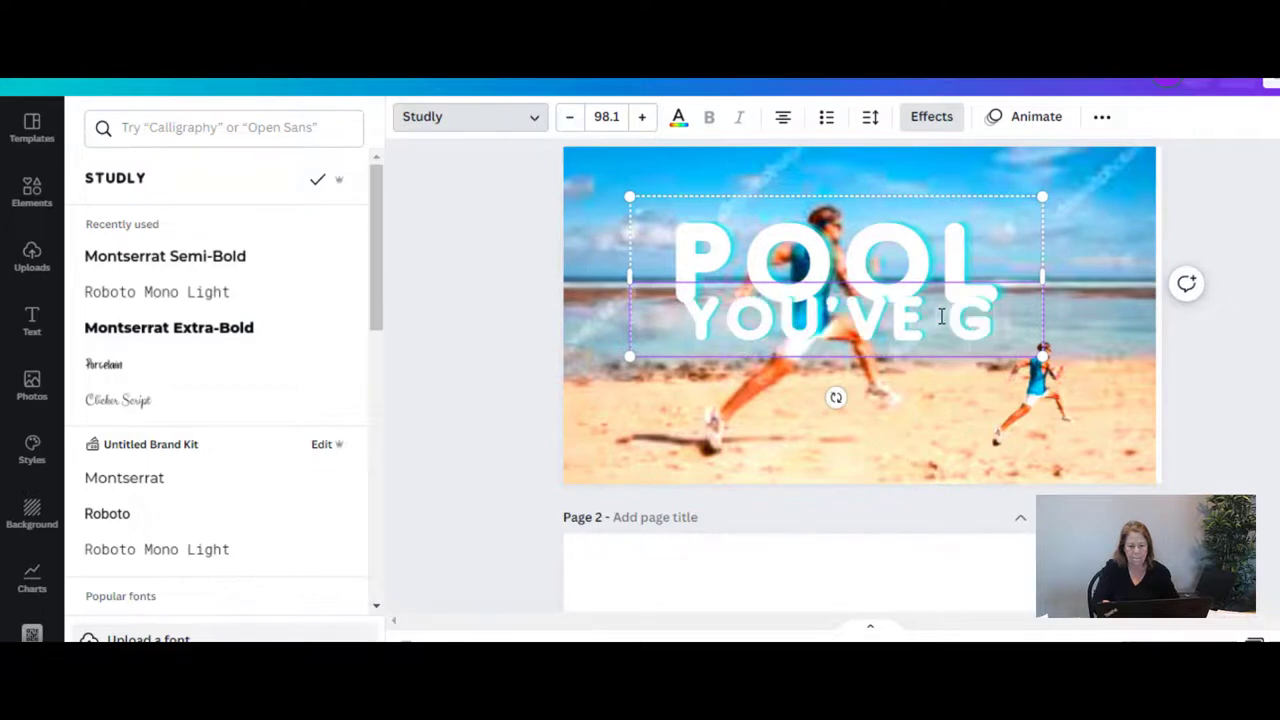
text(OT THIS)
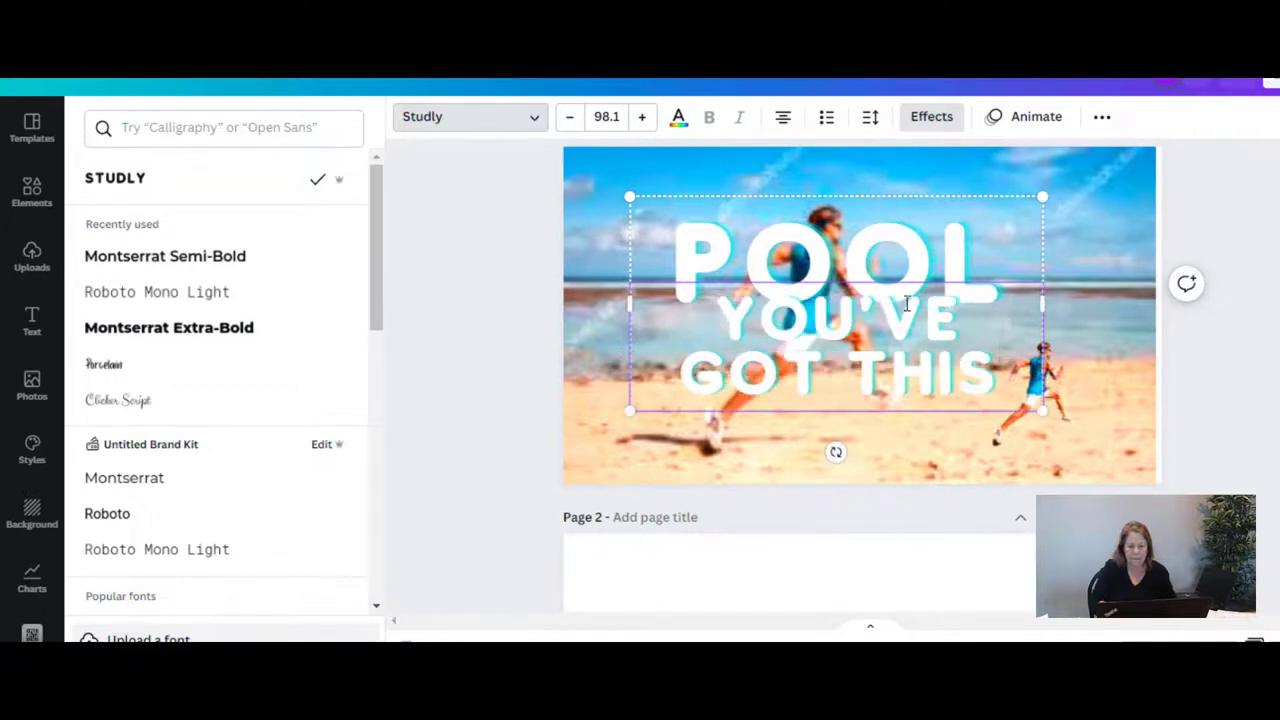
key(BackSpace)
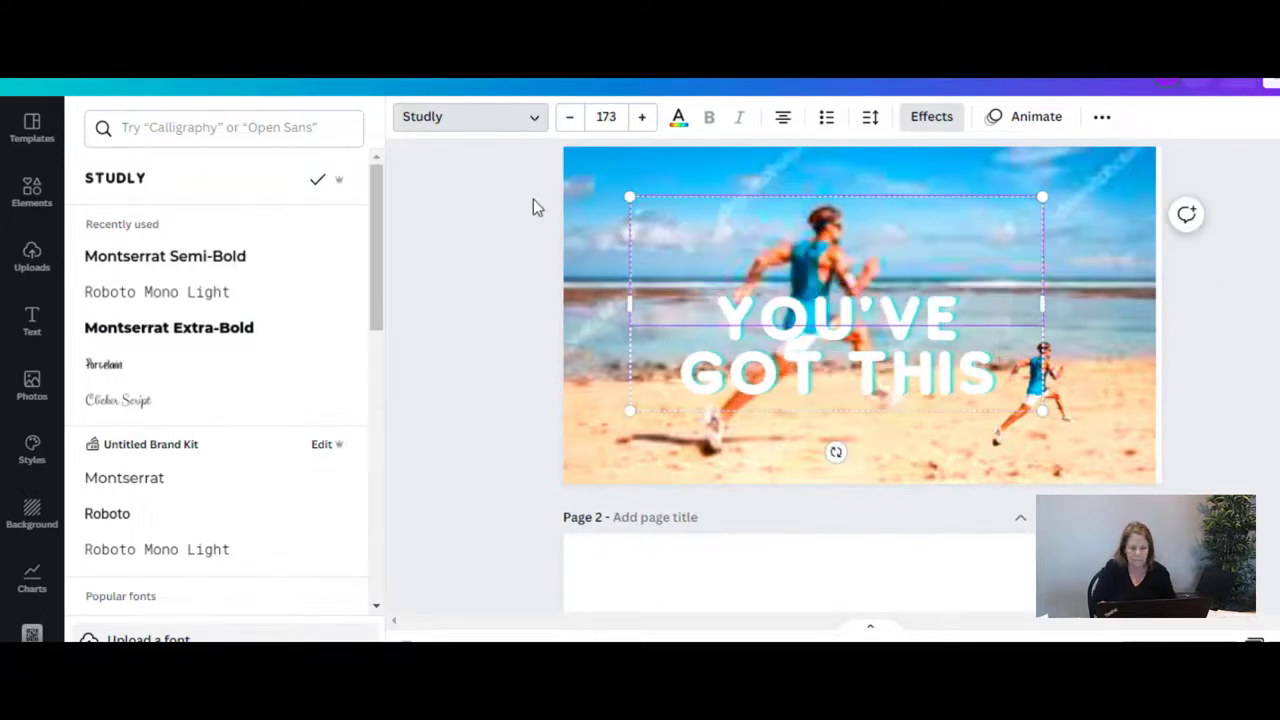
drag(567, 118, 570, 122)
click(567, 122)
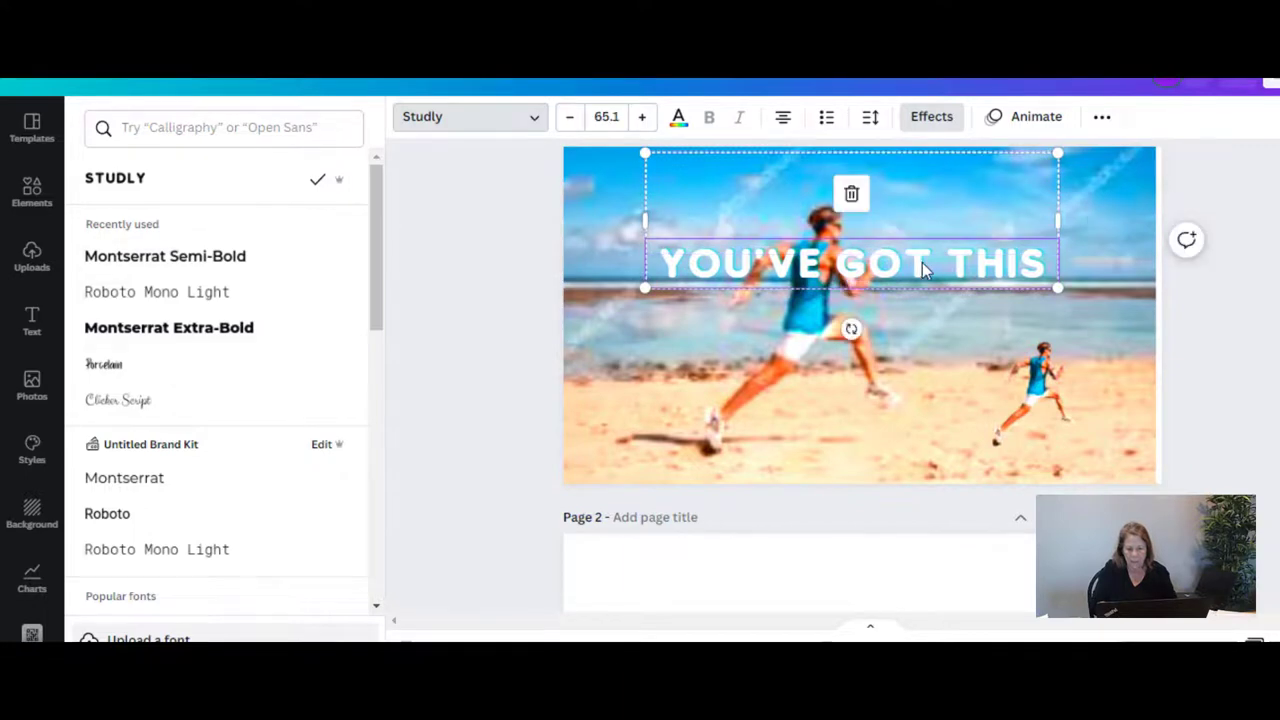
drag(924, 268, 893, 359)
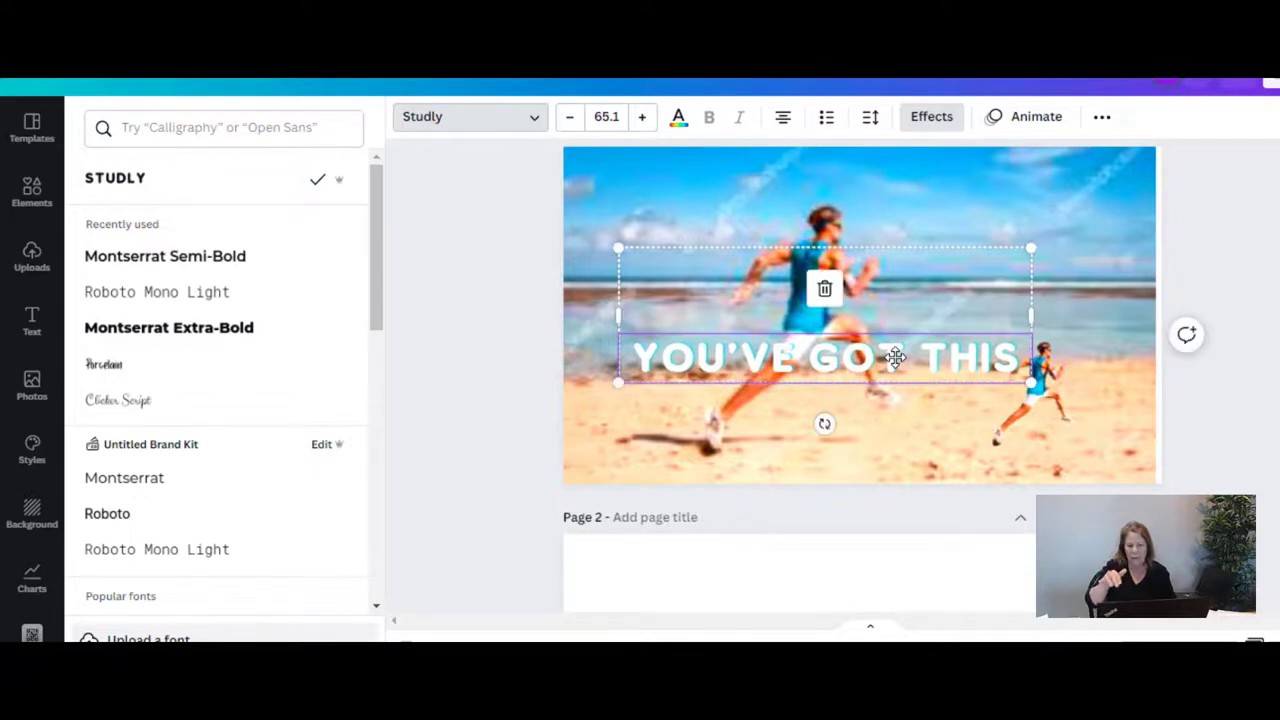
Step: Move the runner cut-out up and bring it to the front, ahead of the text
click(965, 418)
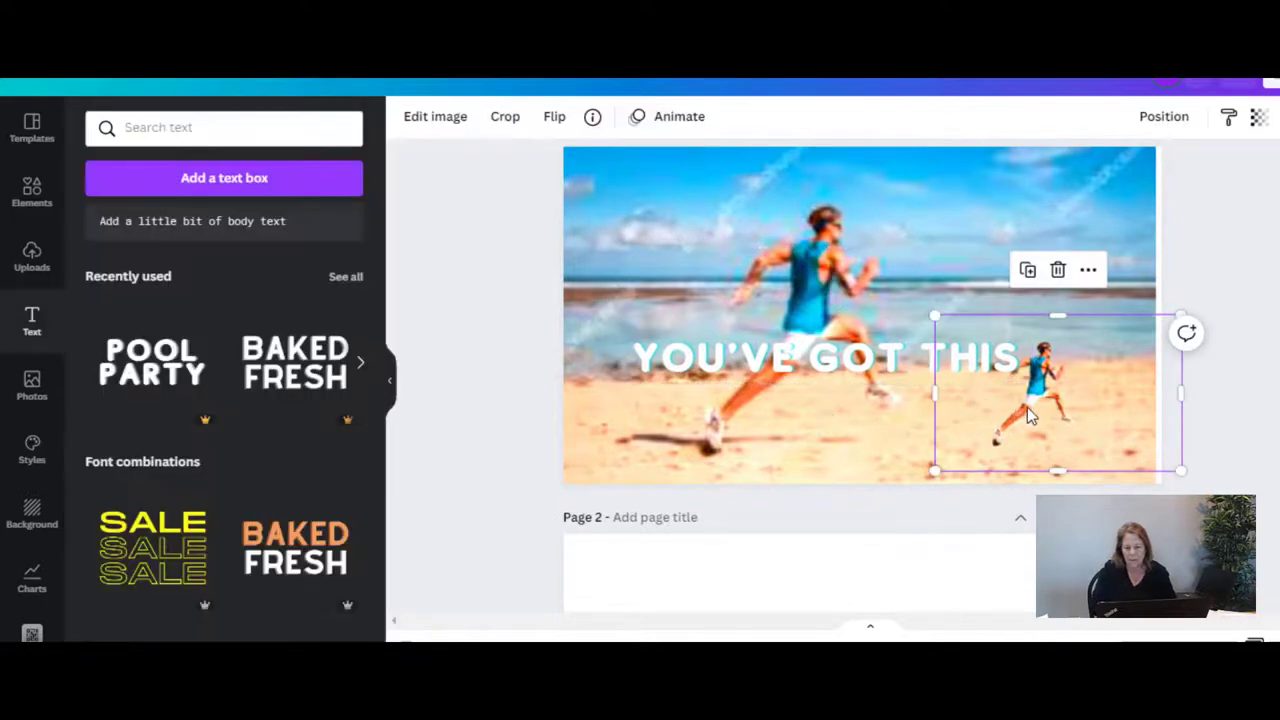
drag(1029, 407, 977, 349)
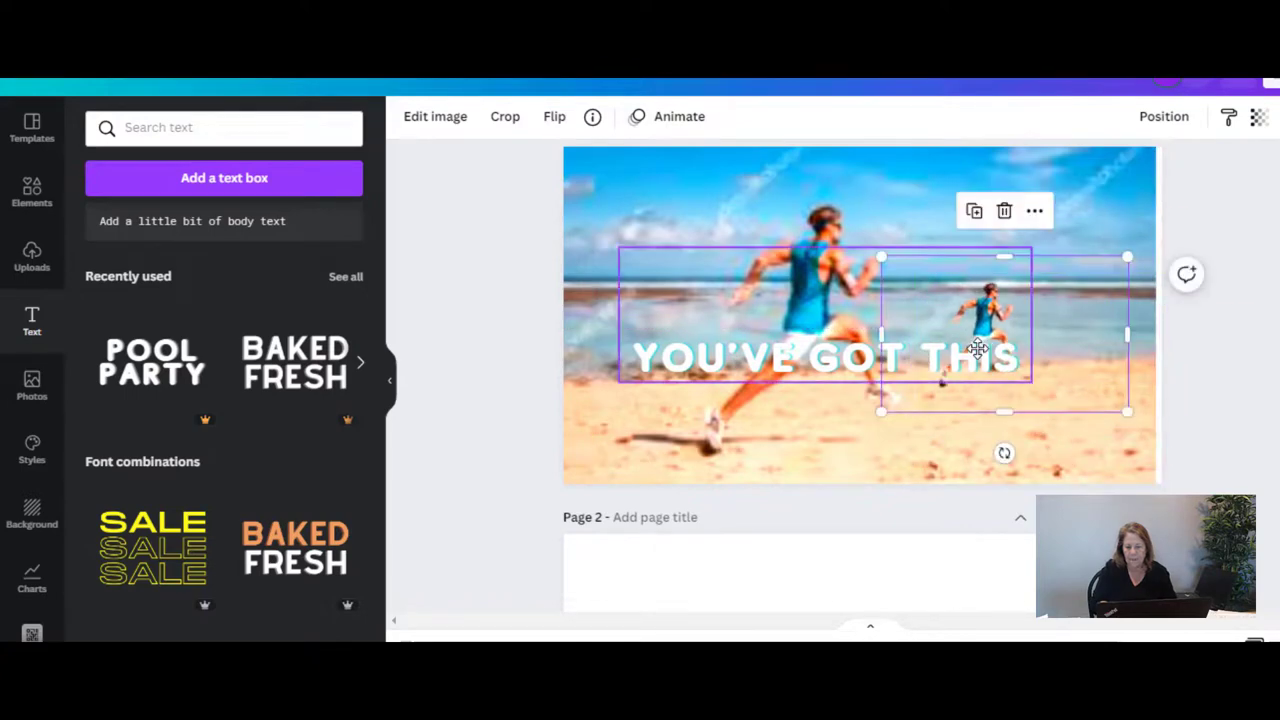
click(1148, 118)
click(931, 177)
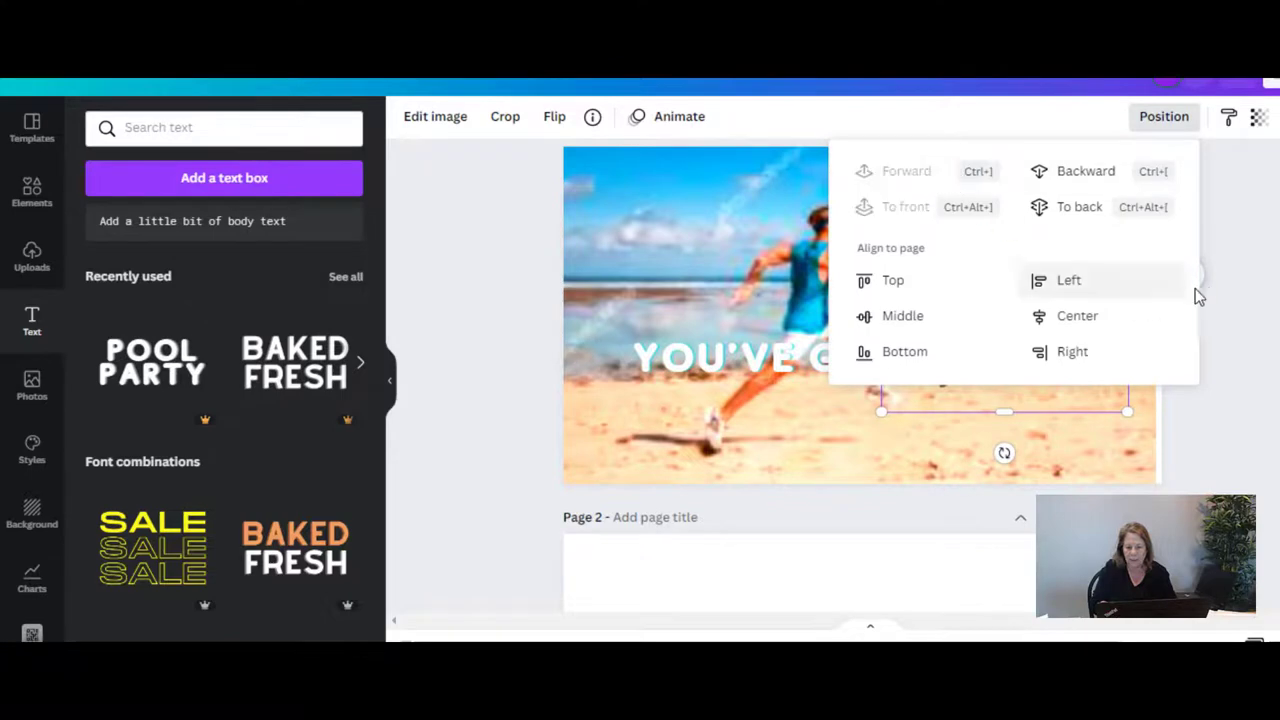
click(1093, 370)
Step: Align the runner cut-out over the photo's runner and enlarge it to match
drag(979, 330, 793, 288)
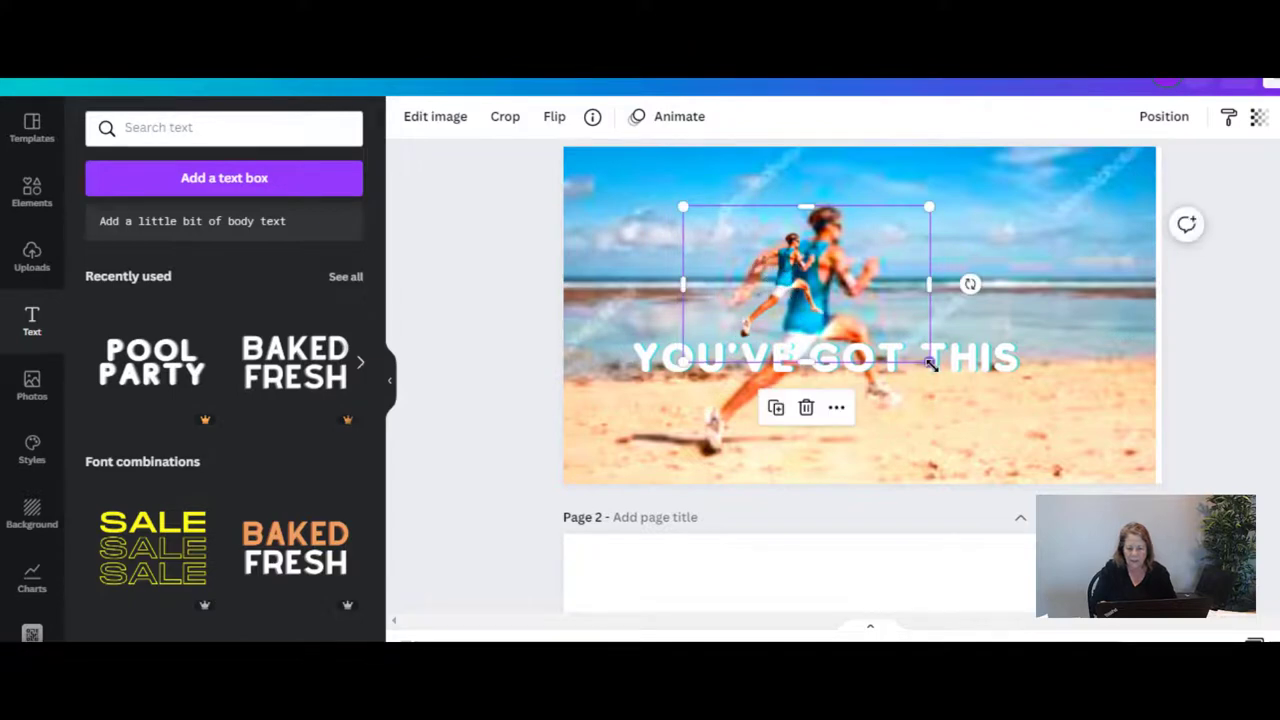
mouse_move(930, 363)
mouse_down()
mouse_move(1037, 480)
mouse_move(949, 357)
mouse_up()
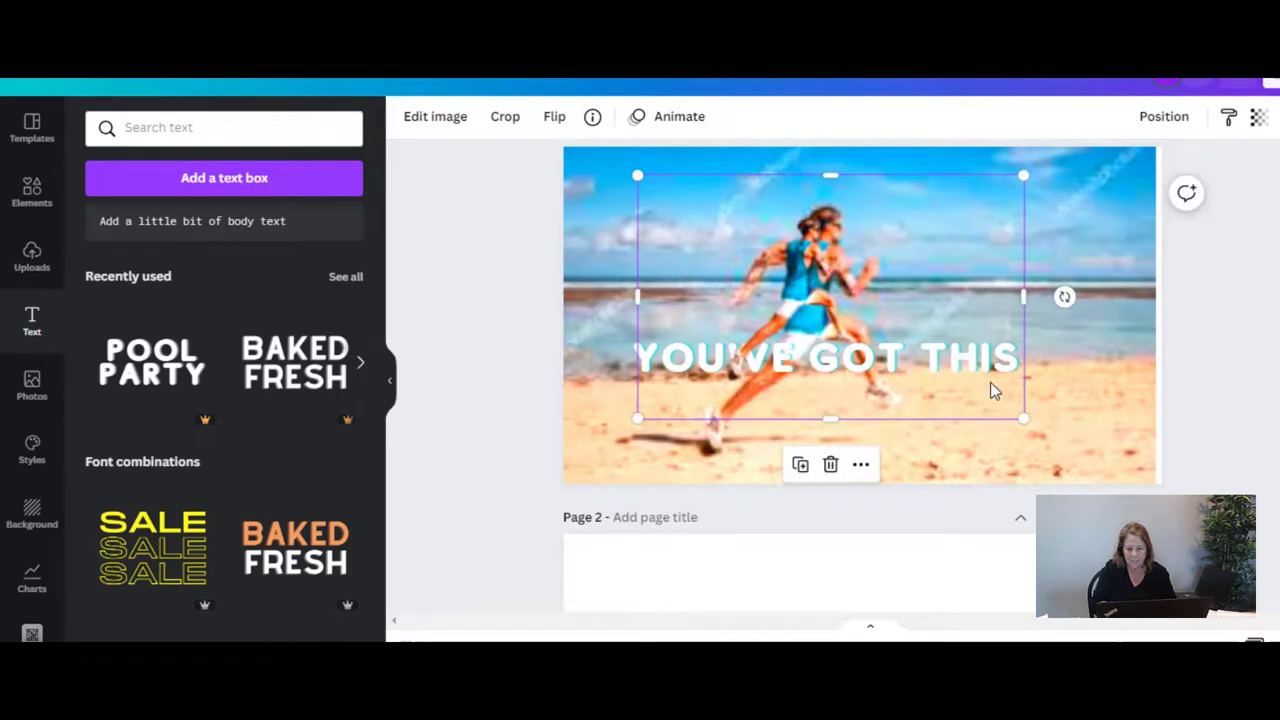
drag(1021, 415, 1212, 538)
Step: Snap the cut-out runner onto the photo's runner and crop its left side to 755 × 807
drag(1077, 447, 999, 404)
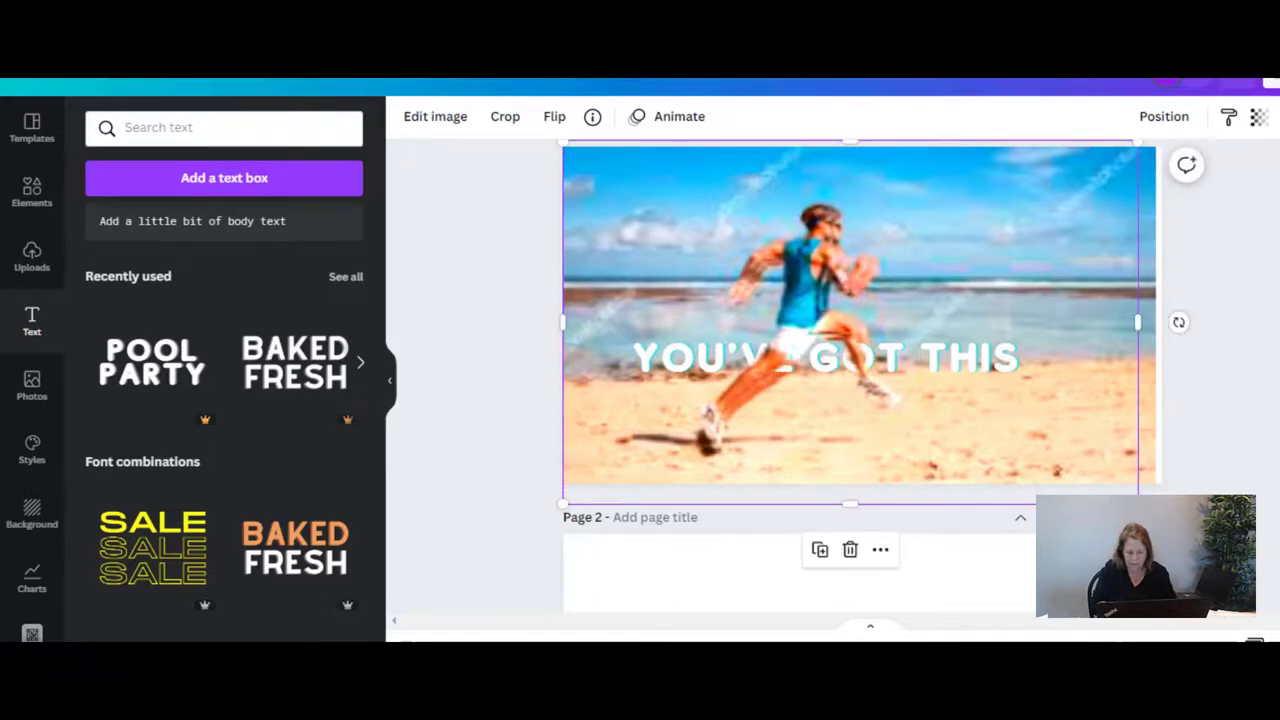
key(Escape)
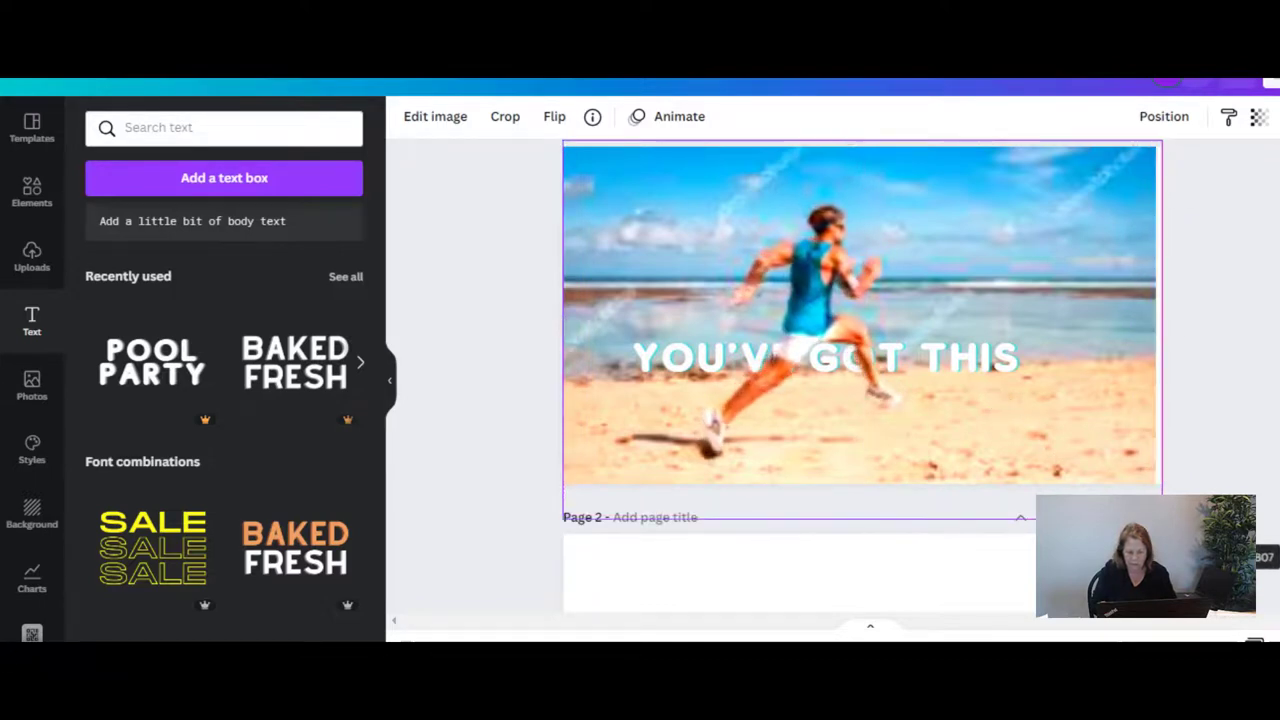
click(975, 275)
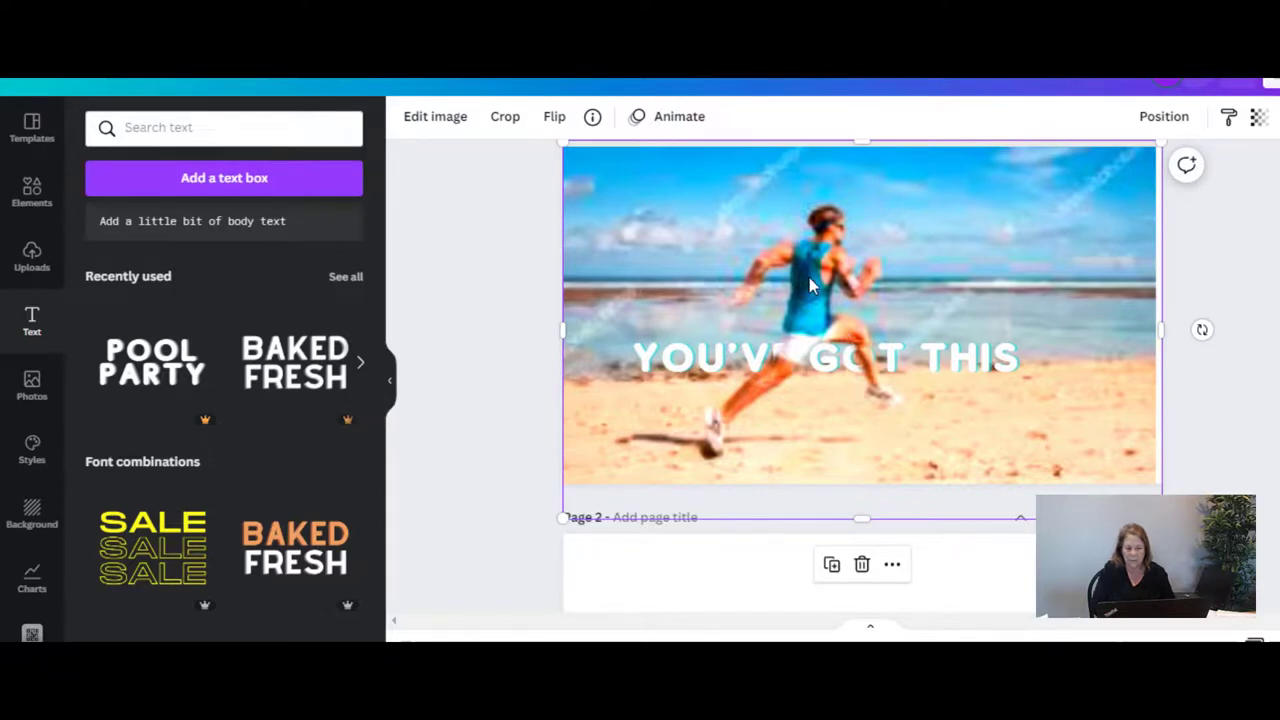
drag(565, 332, 811, 328)
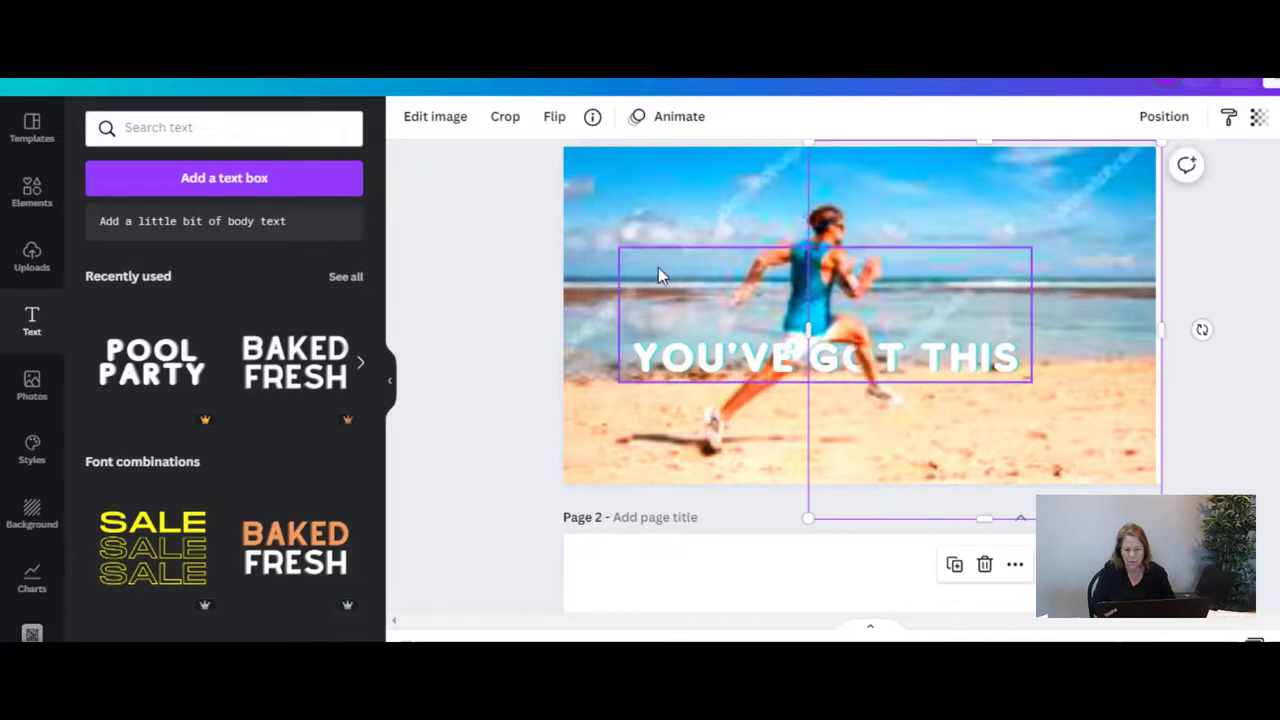
Step: Finish the crop and nudge the YOU'VE GOT THIS text slightly lower
click(645, 210)
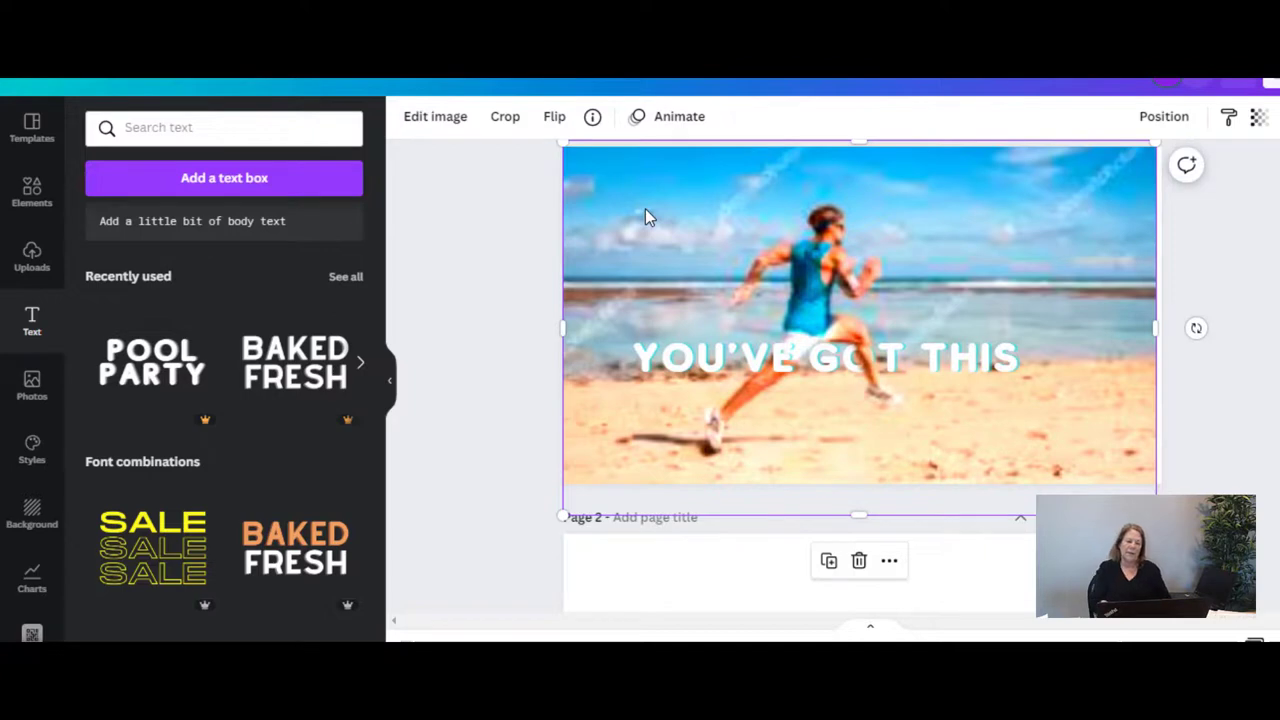
click(752, 362)
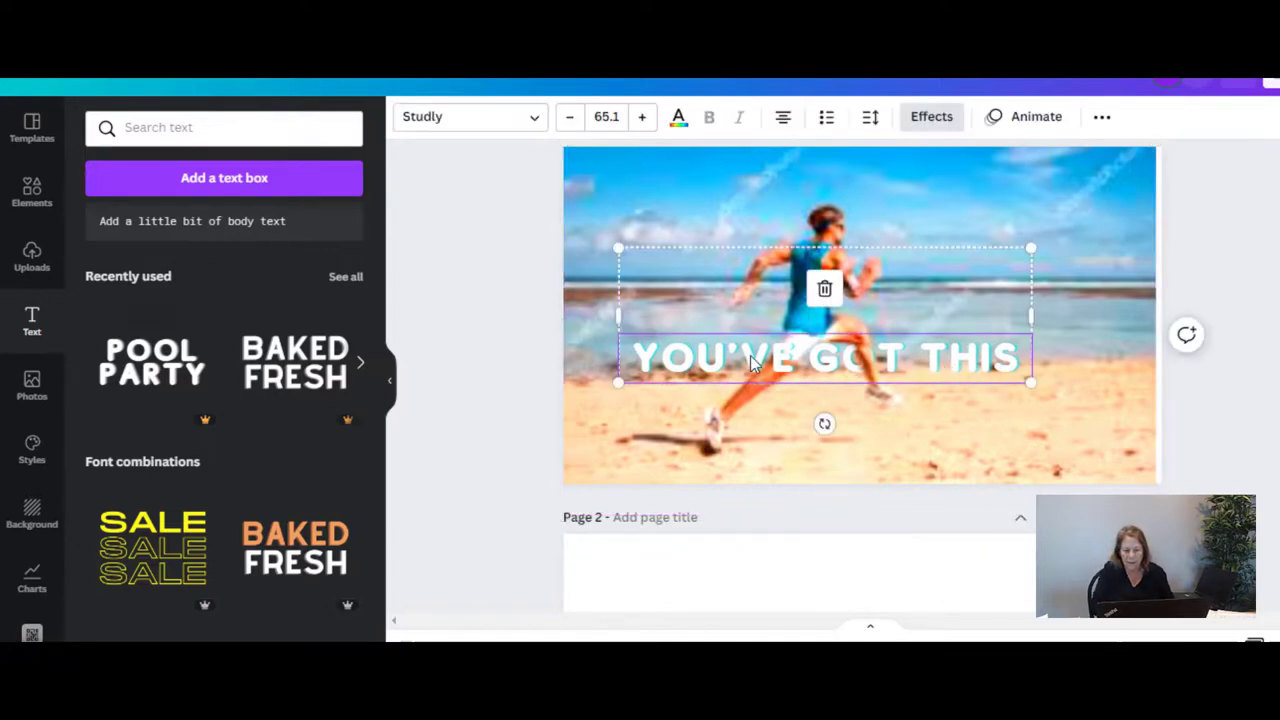
drag(752, 362, 750, 362)
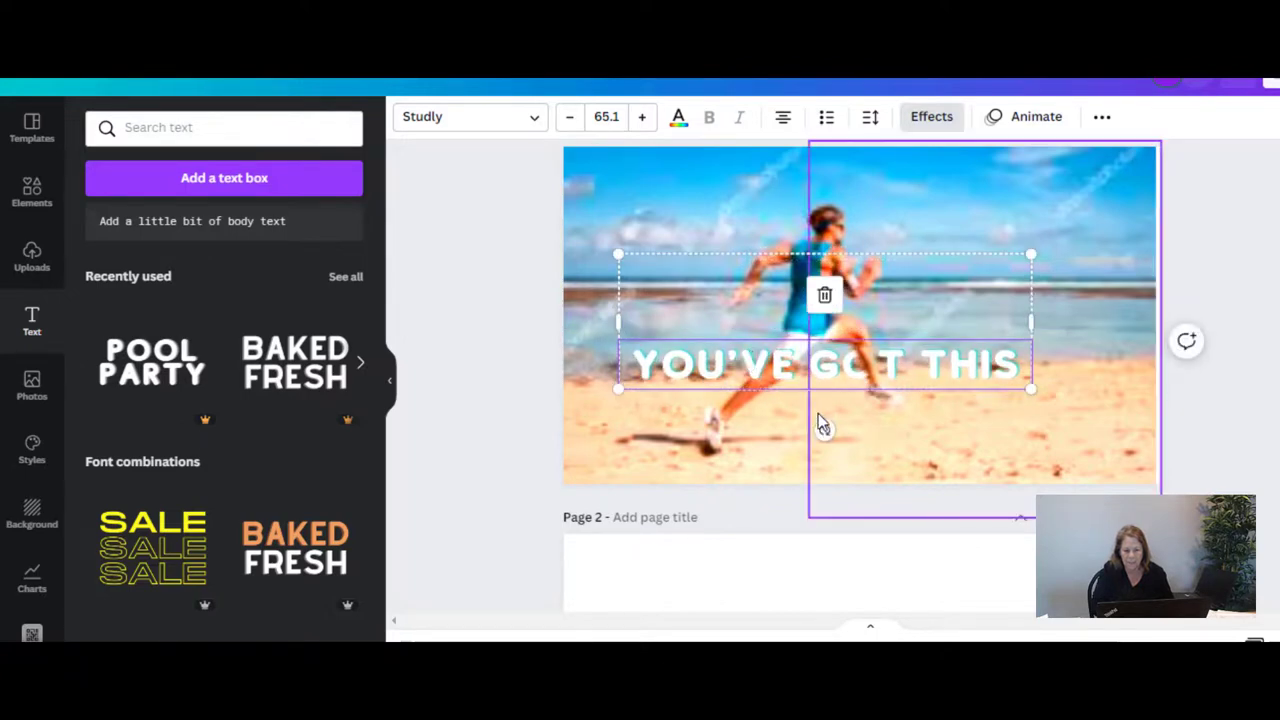
Step: Trim the cut-out's left edge to about 751 × 807 so only the front leg crosses the text
click(709, 213)
drag(709, 213, 867, 316)
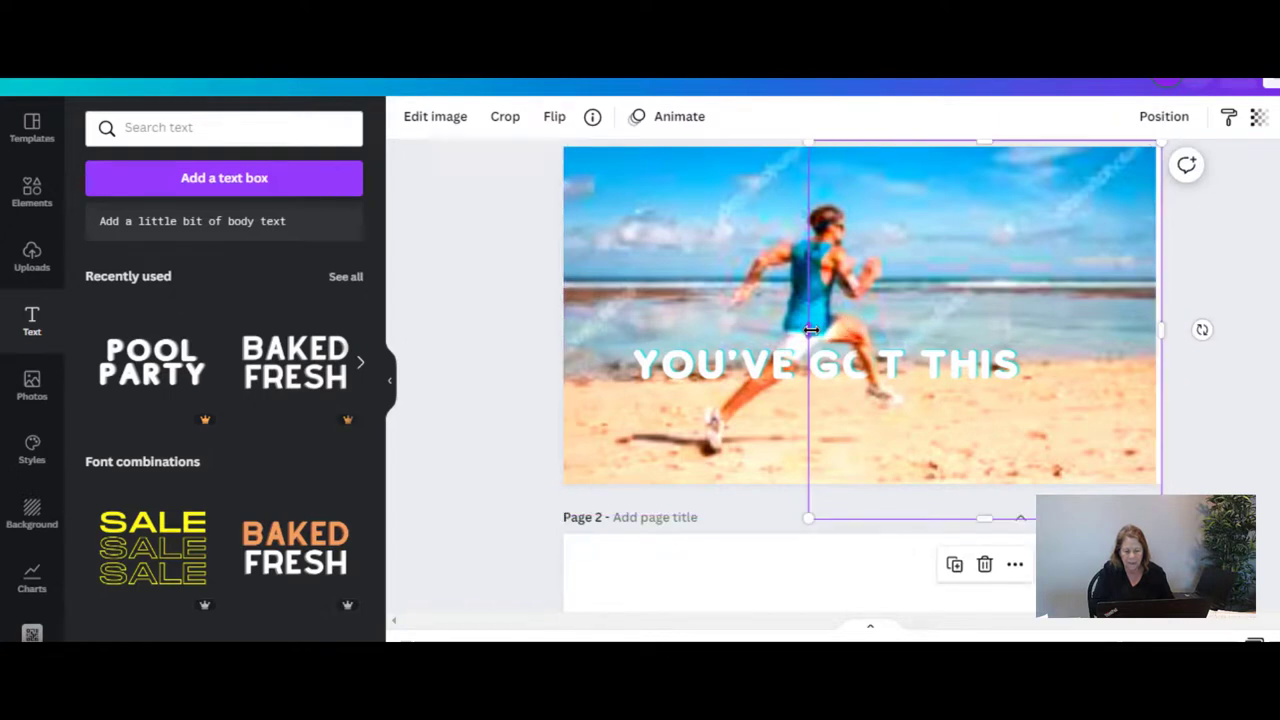
mouse_move(811, 329)
mouse_down()
mouse_move(823, 329)
mouse_move(812, 329)
mouse_up()
click(661, 233)
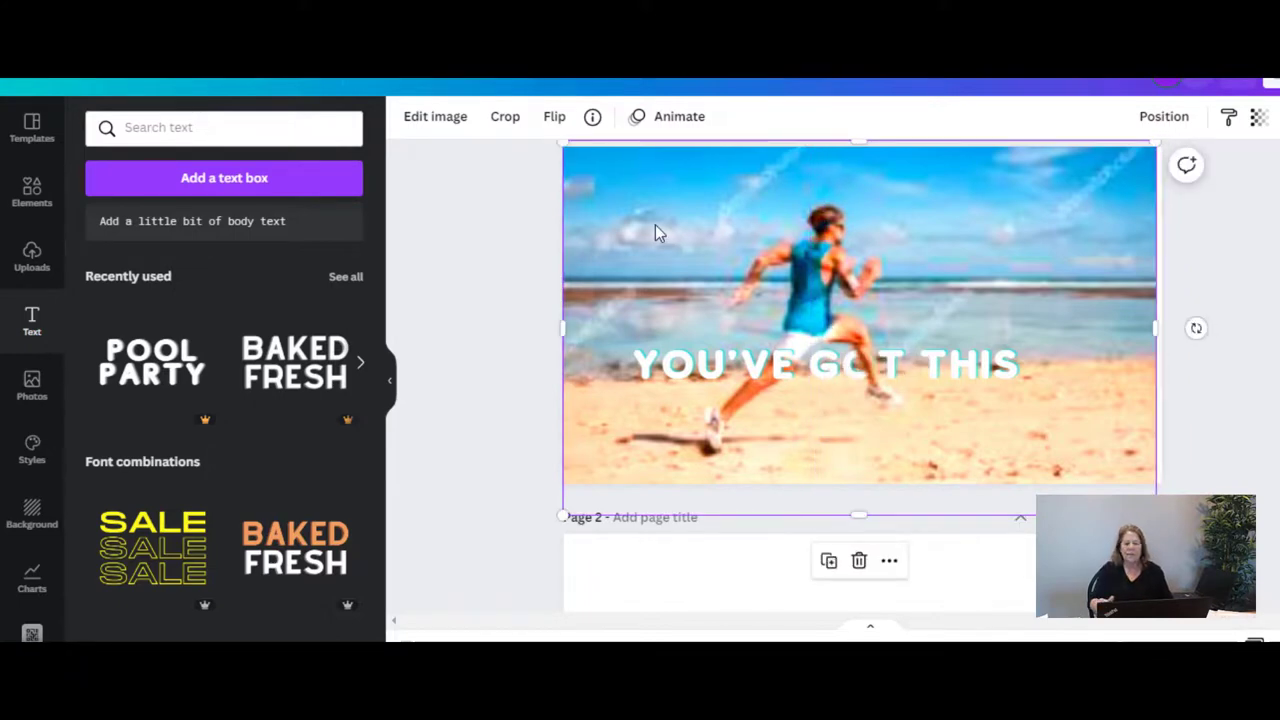